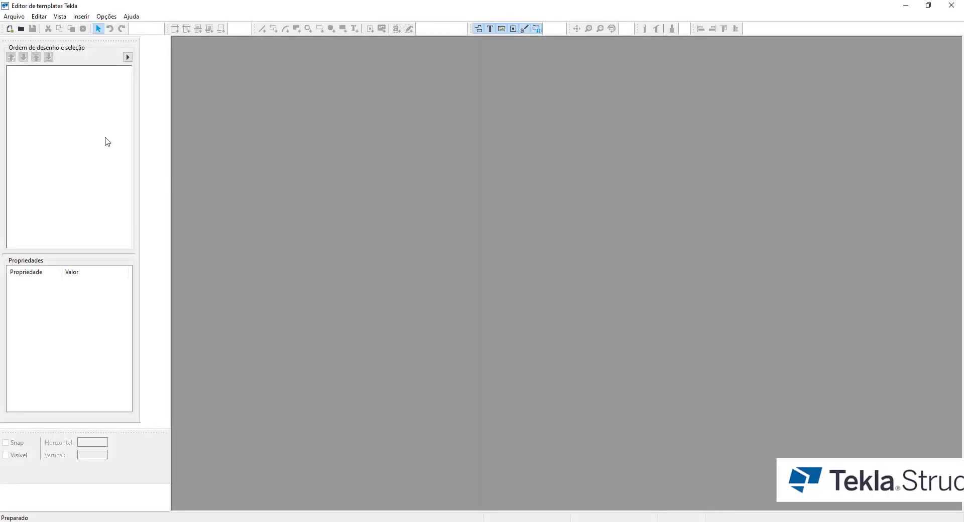
- Create a new graphical template with page width 175 mm, height and working-area height 55 mm, and all four margins 0
left_click(9, 28)
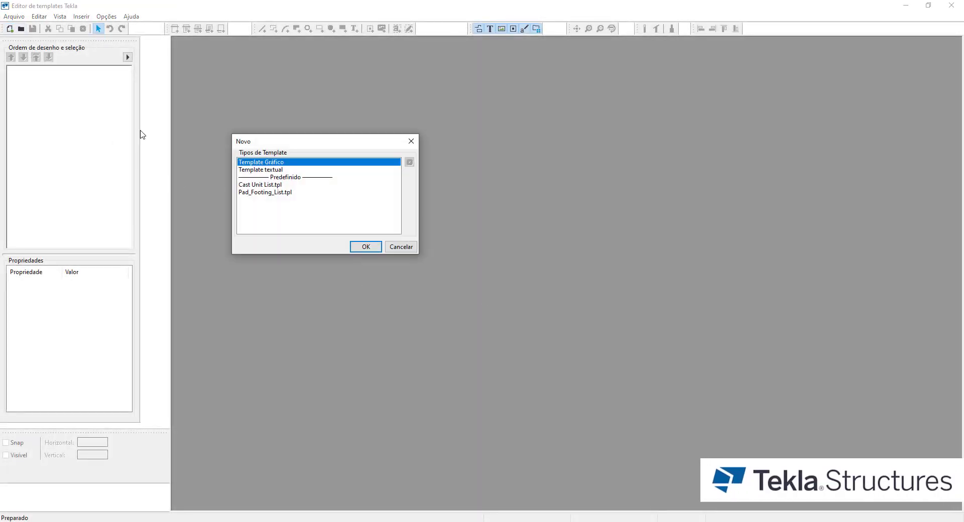
left_click(366, 246)
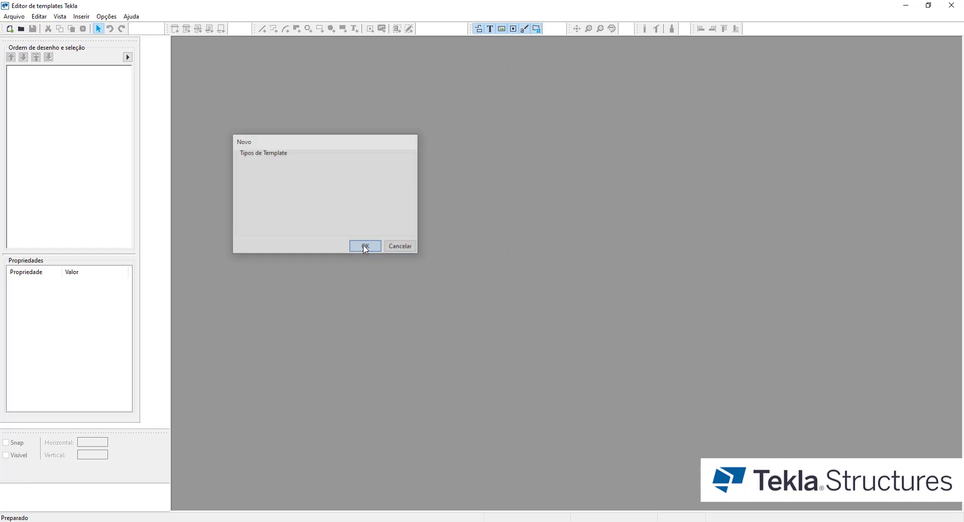
double_click(519, 278)
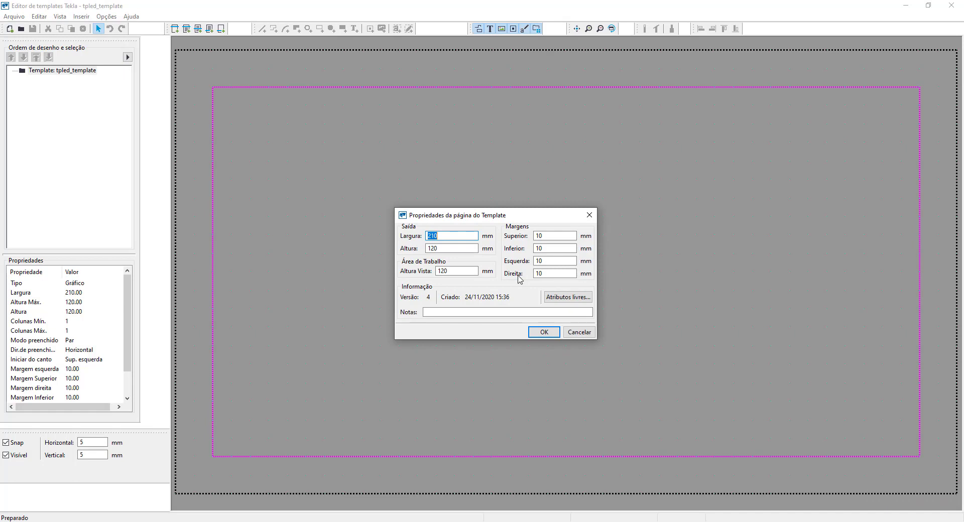
type("175")
key("Tab")
type("555")
key("Tab")
type("0")
key("Tab")
type("0")
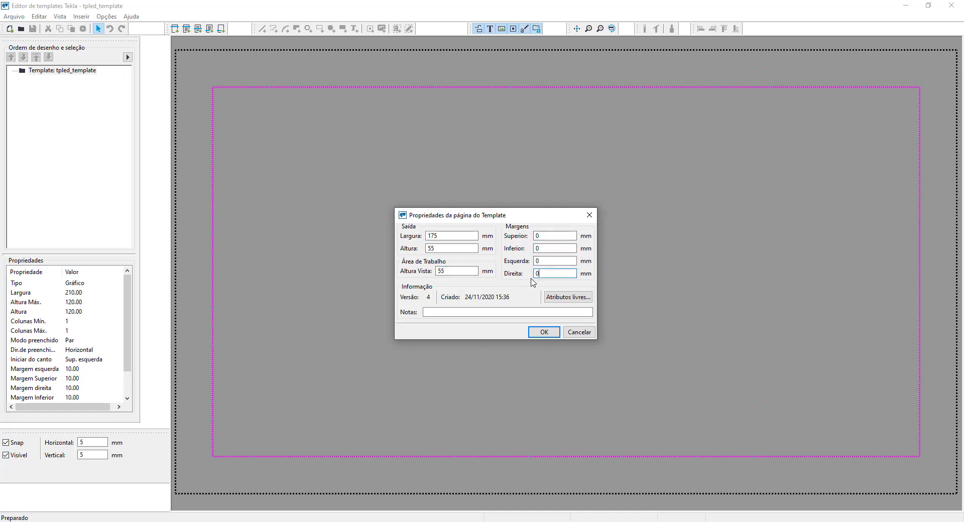
left_click(543, 332)
middle_click_drag(457, 382, 528, 282)
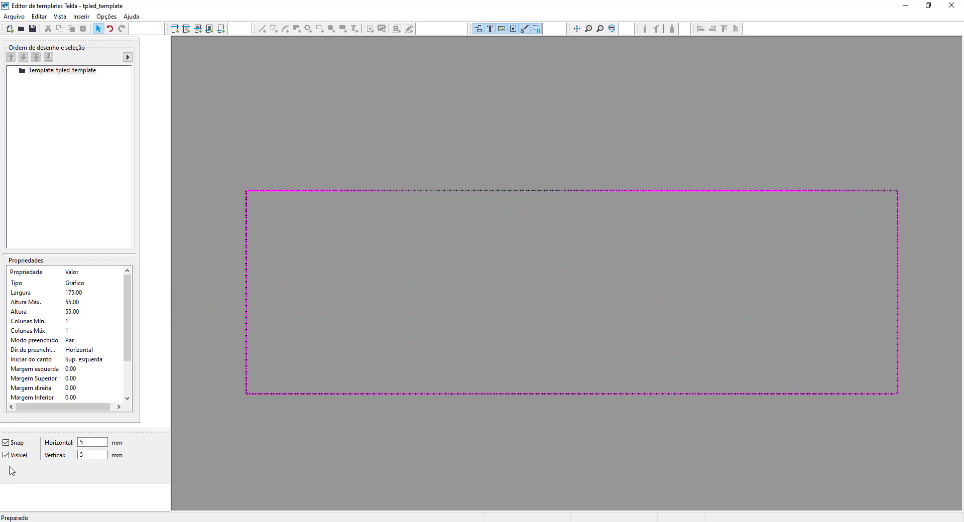
- Set the snap grid spacing to 1 mm horizontally and 1 mm vertically
left_click_drag(88, 441, 79, 442)
type("1")
key("Tab")
type("1")
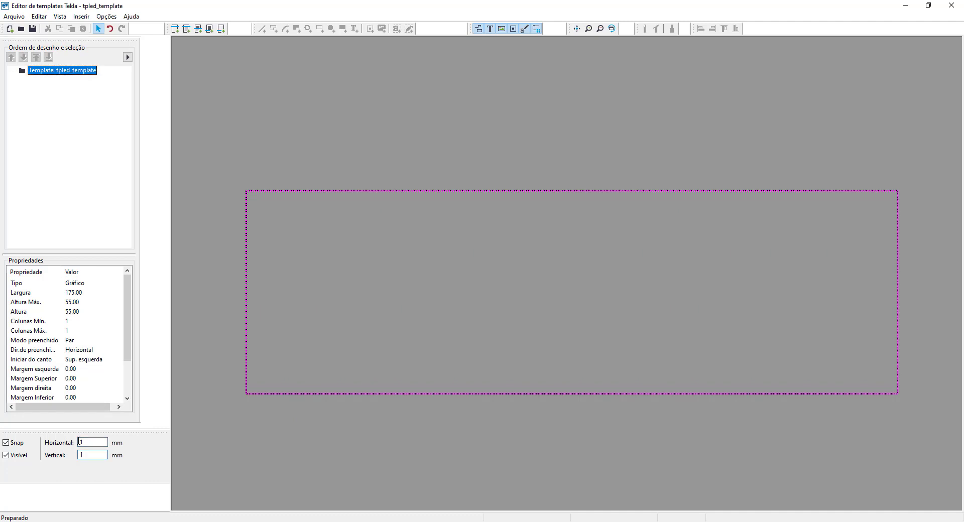
left_click(514, 316)
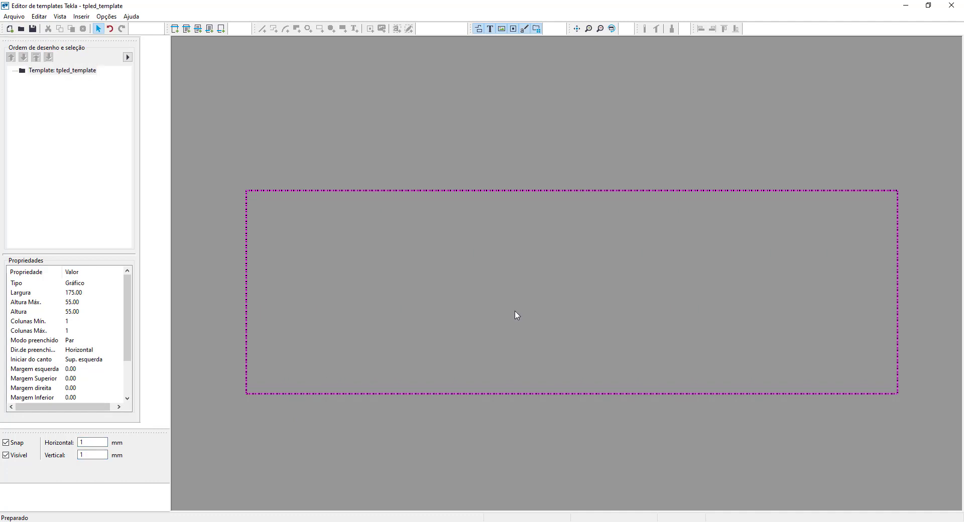
- Insert a row component with the content type DESENHO into the template
left_click(199, 30)
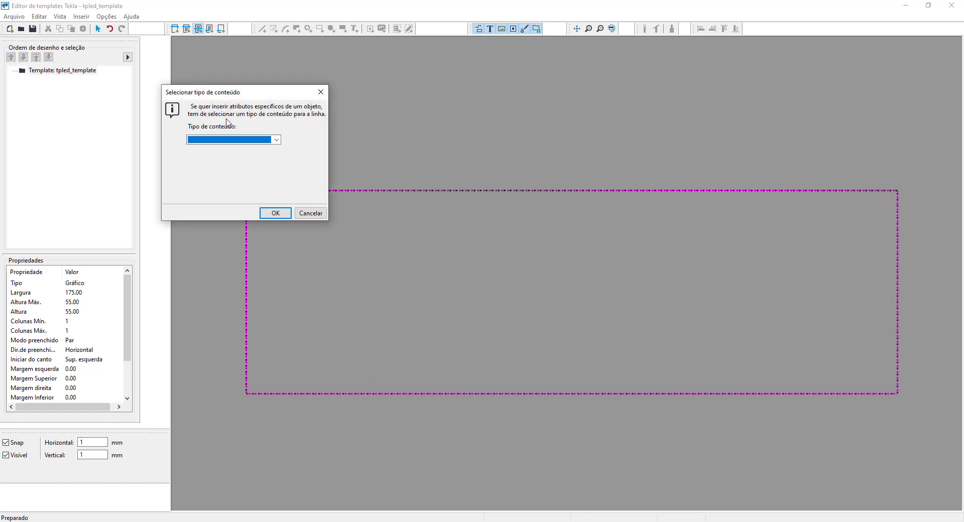
left_click(237, 140)
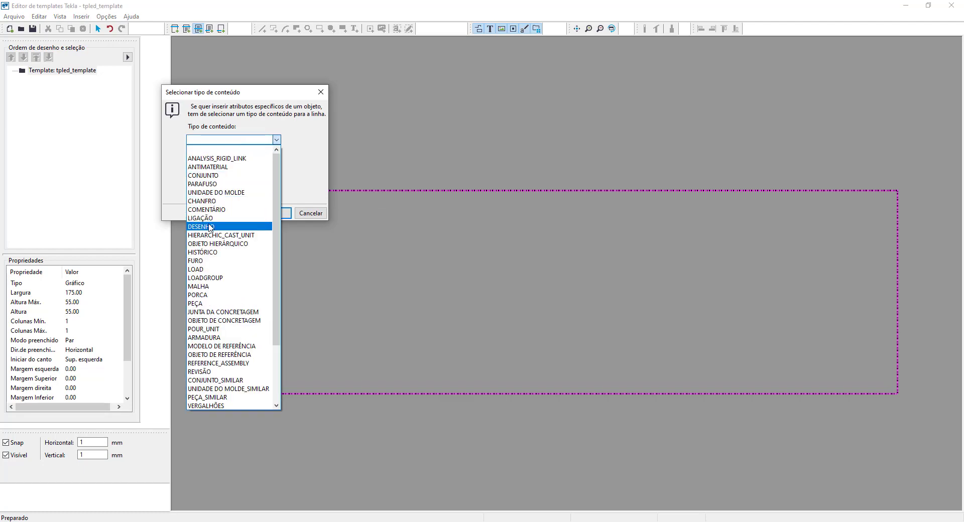
left_click(209, 226)
left_click(275, 213)
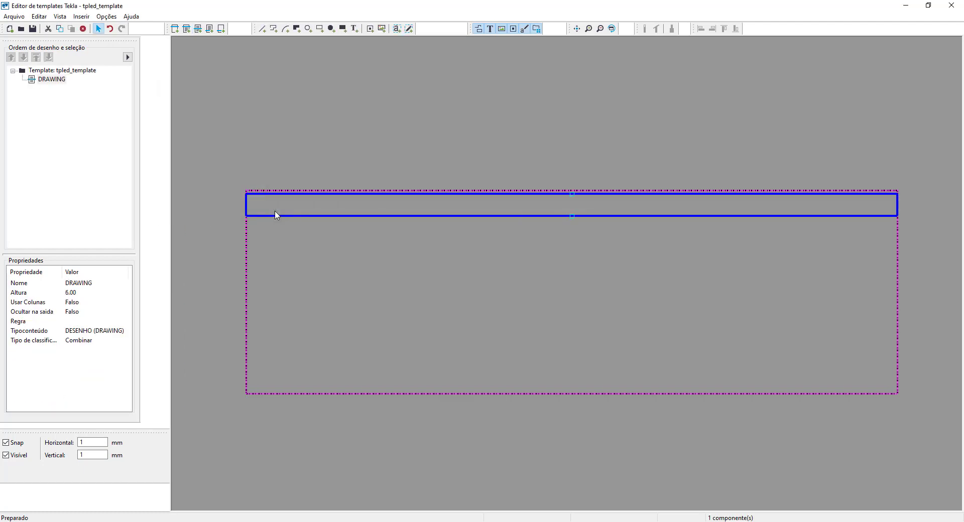
- Set the height of the DRAWING row to 55 mm
double_click(290, 219)
double_click(374, 211)
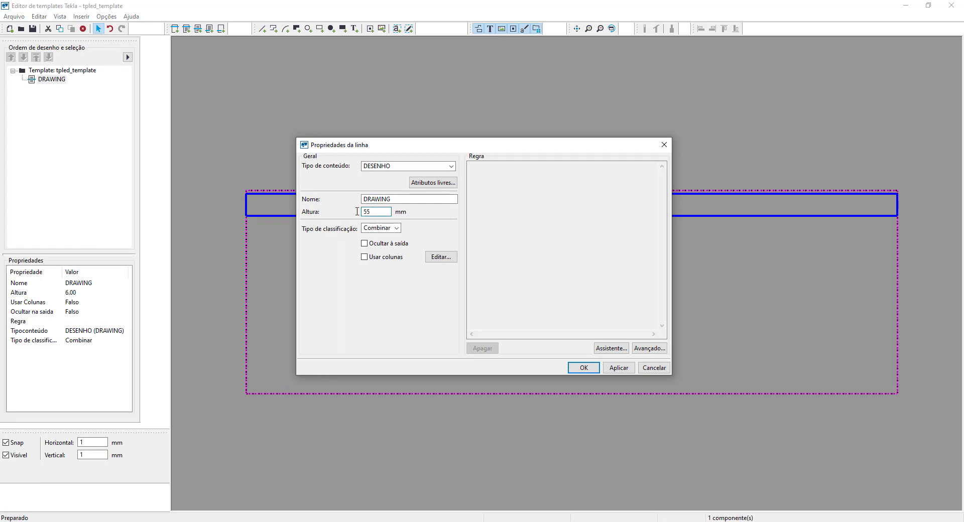
type("55")
left_click(618, 368)
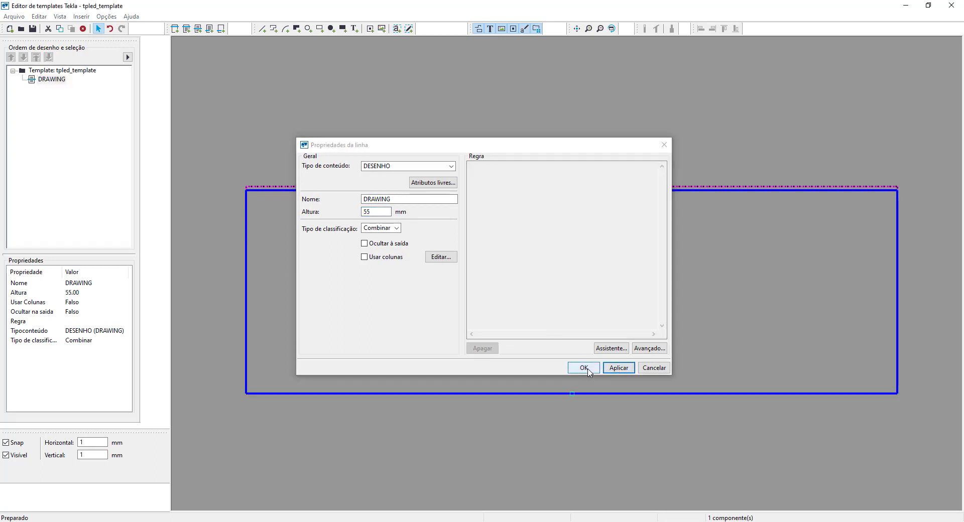
left_click(584, 367)
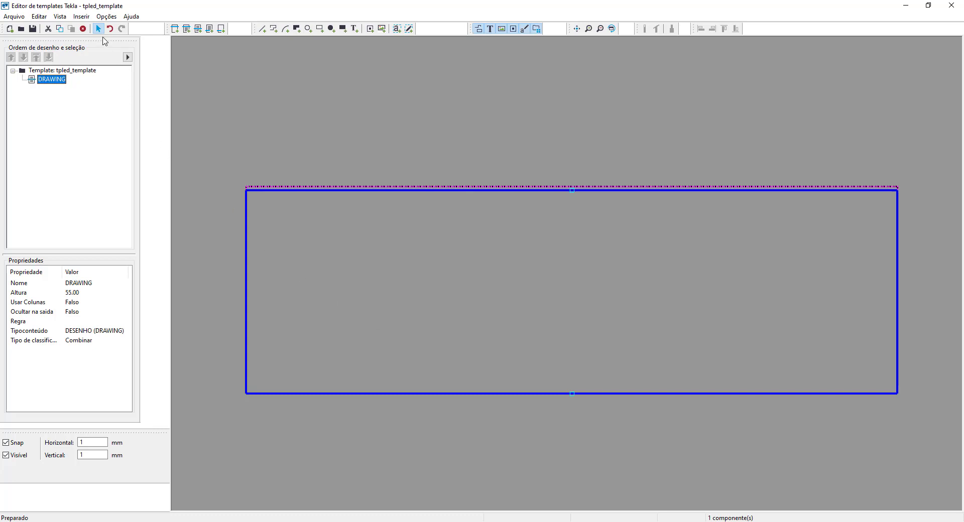
- Import Carimbo_Engenharia.dwg from the Desktop at the row's lower-left corner, using the Tamanho máximo import method
left_click(87, 17)
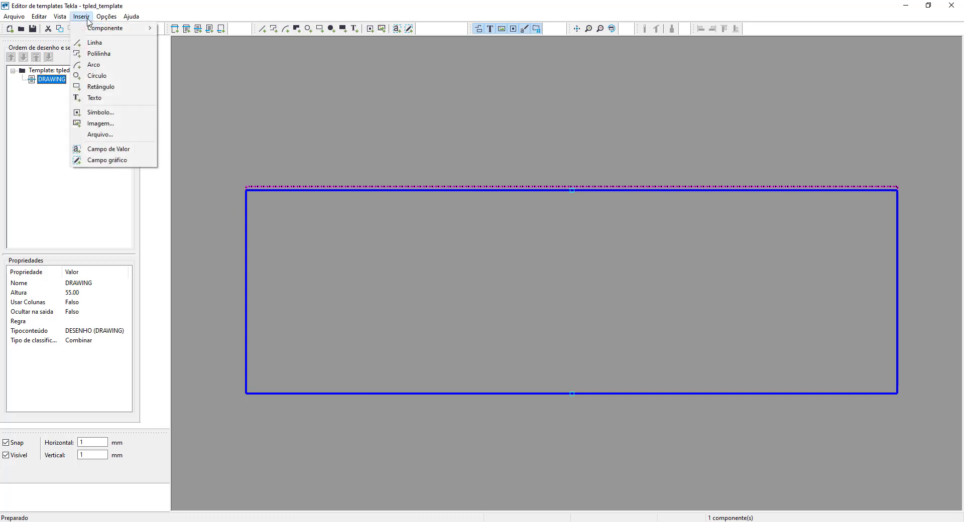
left_click(116, 136)
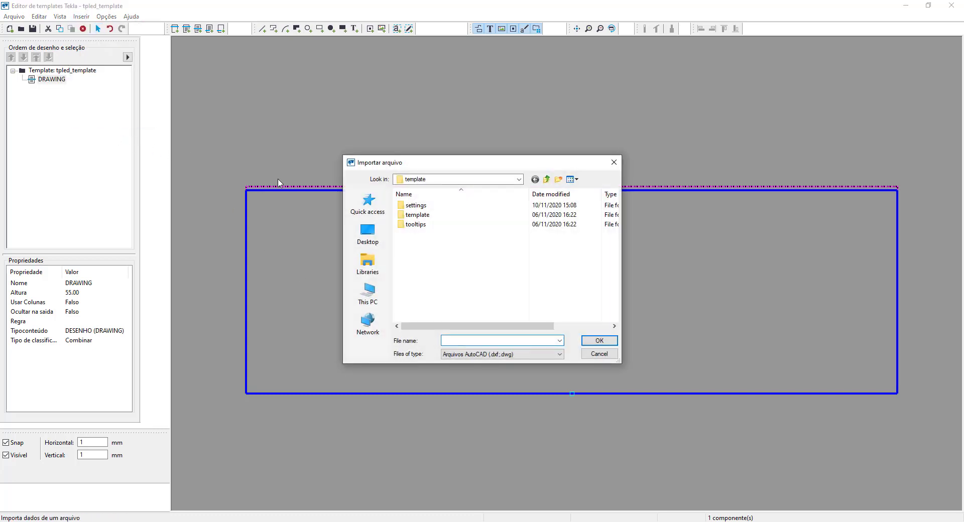
left_click(368, 234)
left_click(427, 252)
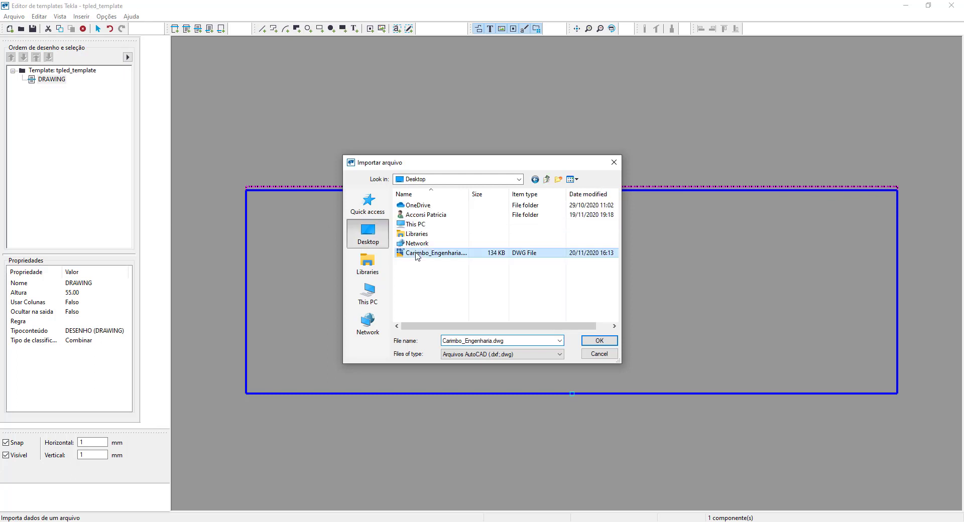
left_click(599, 340)
scroll(245, 392, "up", 5)
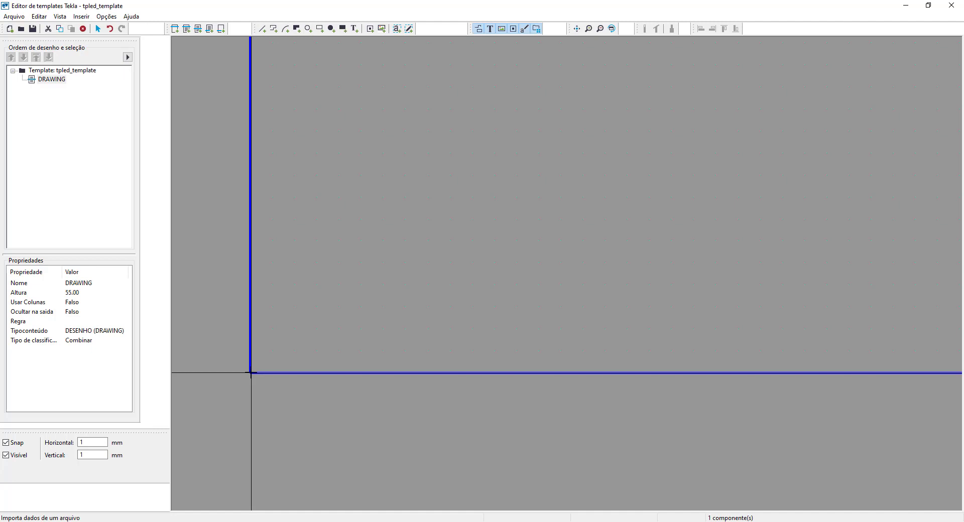
left_click(251, 373)
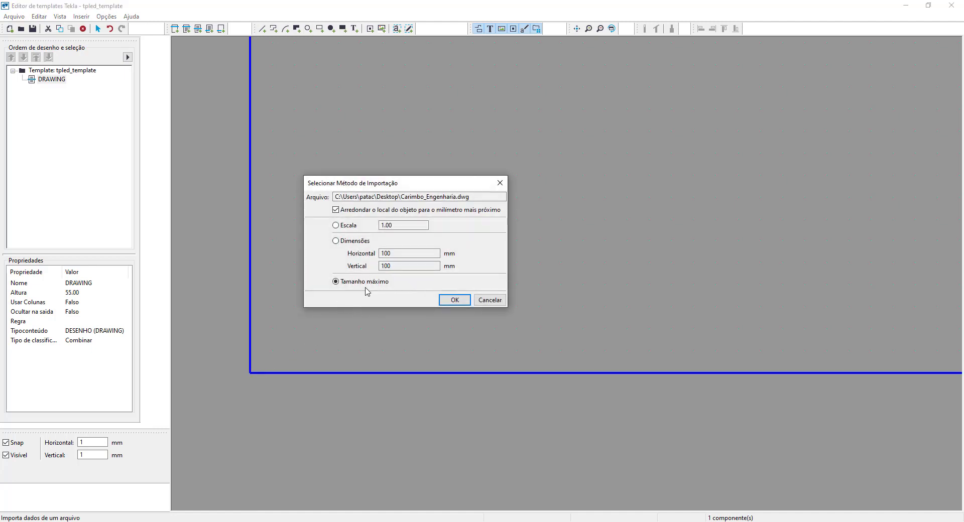
left_click(451, 300)
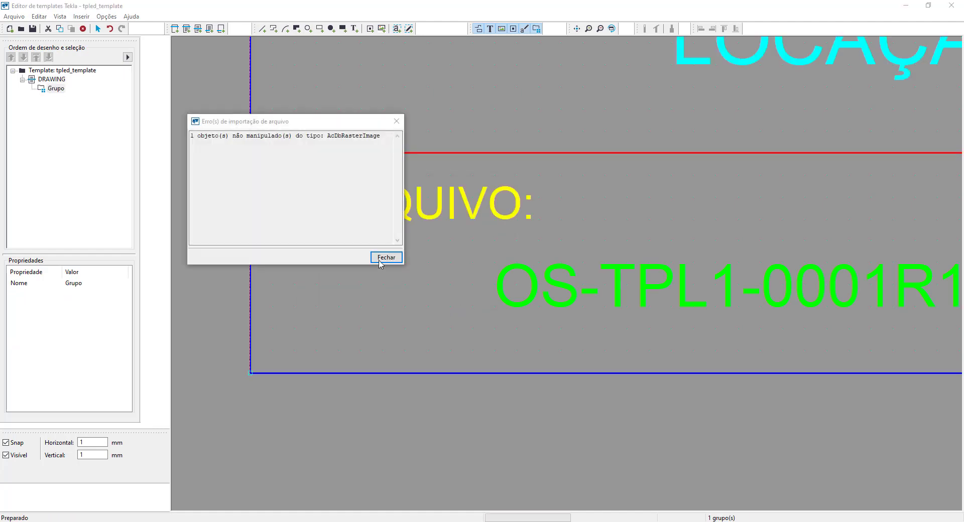
left_click_drag(174, 157, 285, 138)
left_click(458, 328)
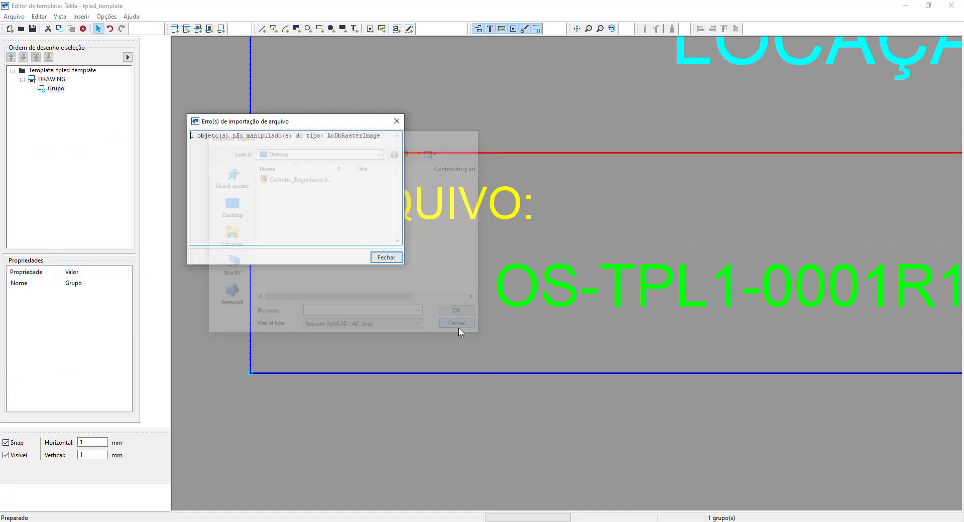
left_click(394, 260)
scroll(241, 363, "down", 10)
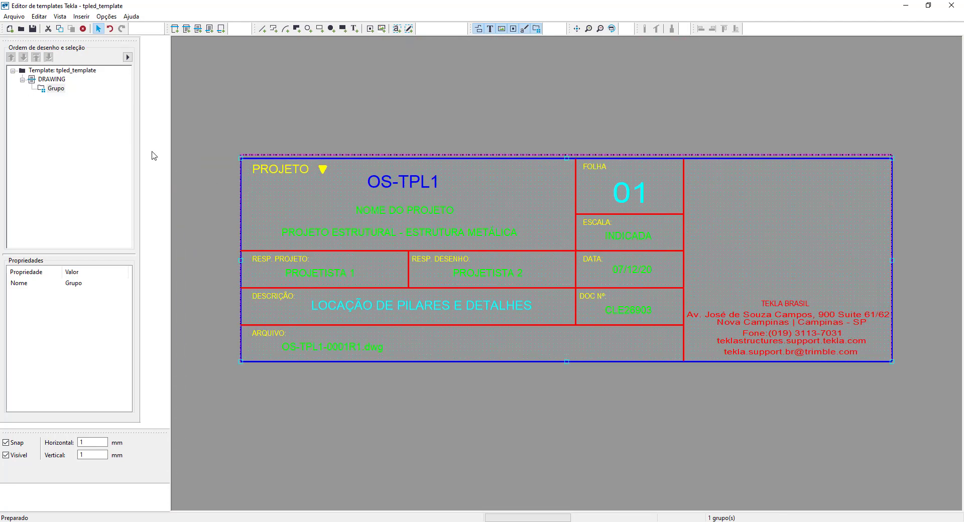
- Ungroup the imported title block and check that texts such as PROJETISTA 1 and NOME DO PROJETO can be selected individually
right_click(396, 293)
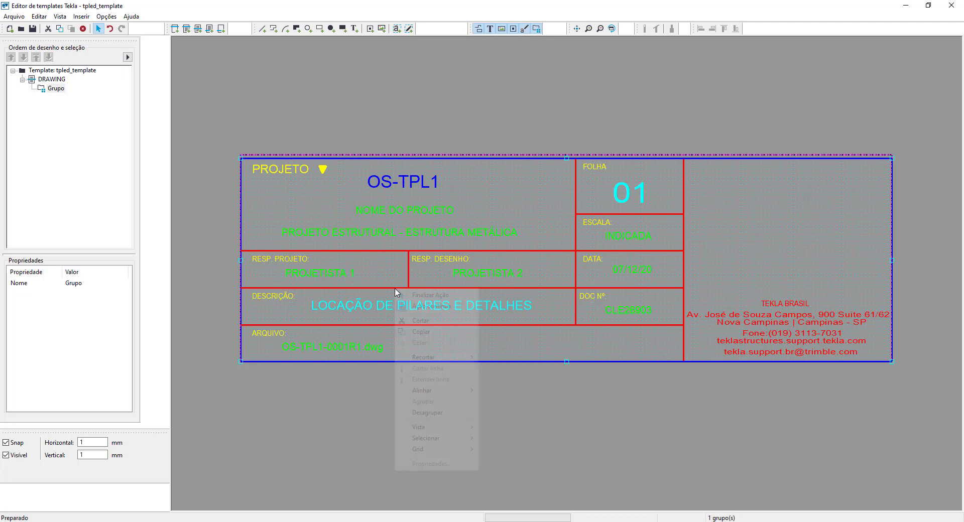
left_click(447, 414)
left_click(319, 274)
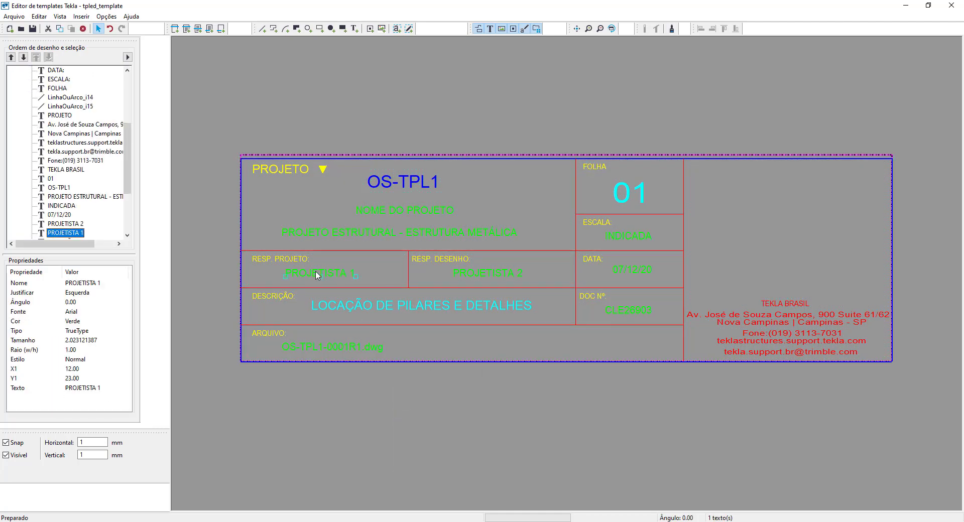
left_click(345, 236)
left_click(384, 211)
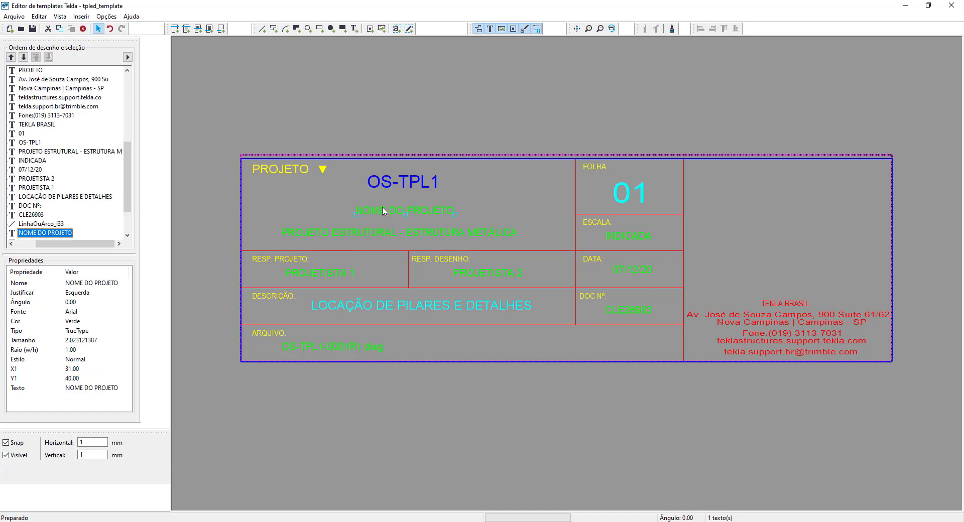
left_click(335, 212)
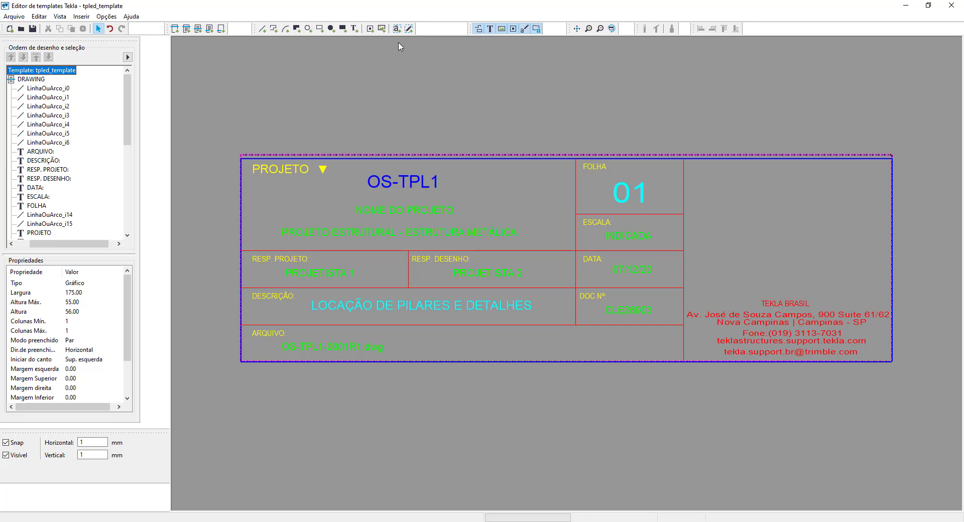
- Place a value field just below the OS-TPL1 text and assign it the PROJECT attribute NUMBER#2 (Número do projeto)
left_click(397, 29)
left_click(348, 199)
left_click(348, 198)
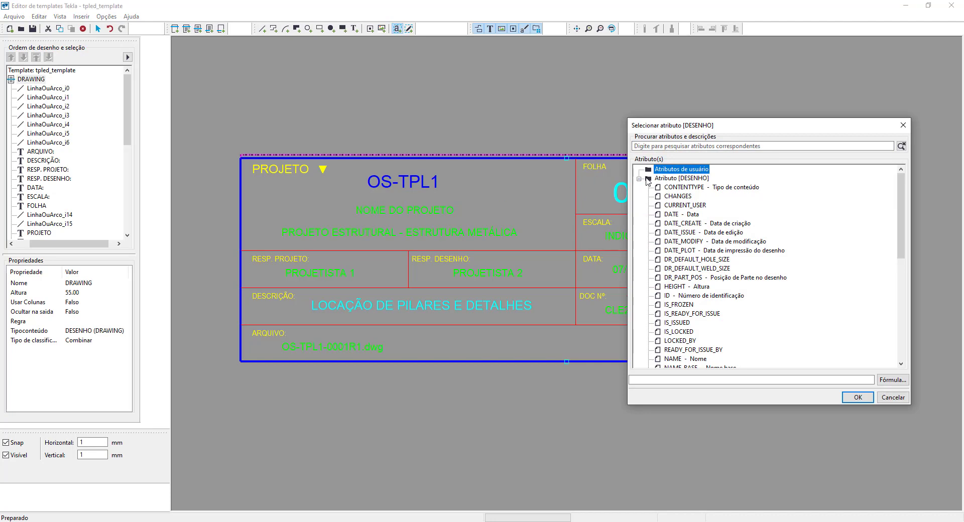
left_click(671, 178)
scroll(676, 234, "down", 12)
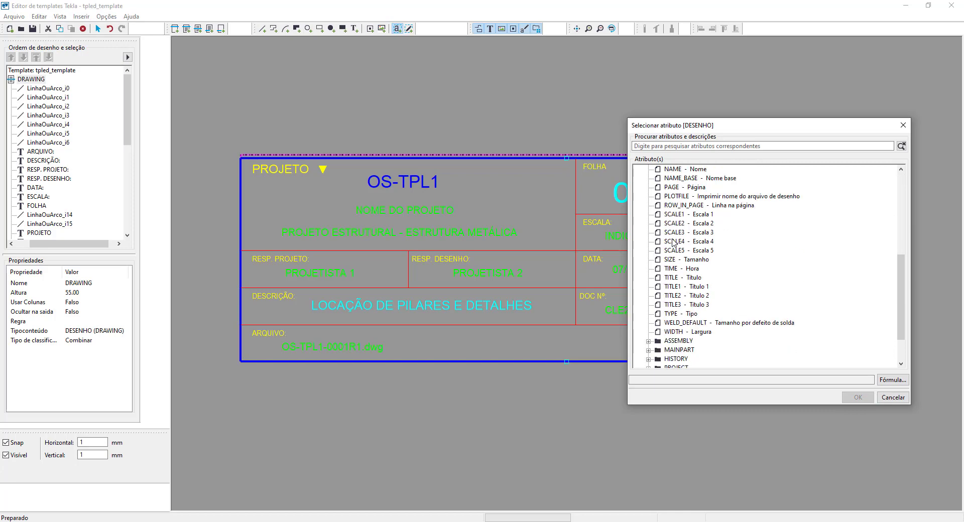
left_click(680, 322)
left_click(681, 341)
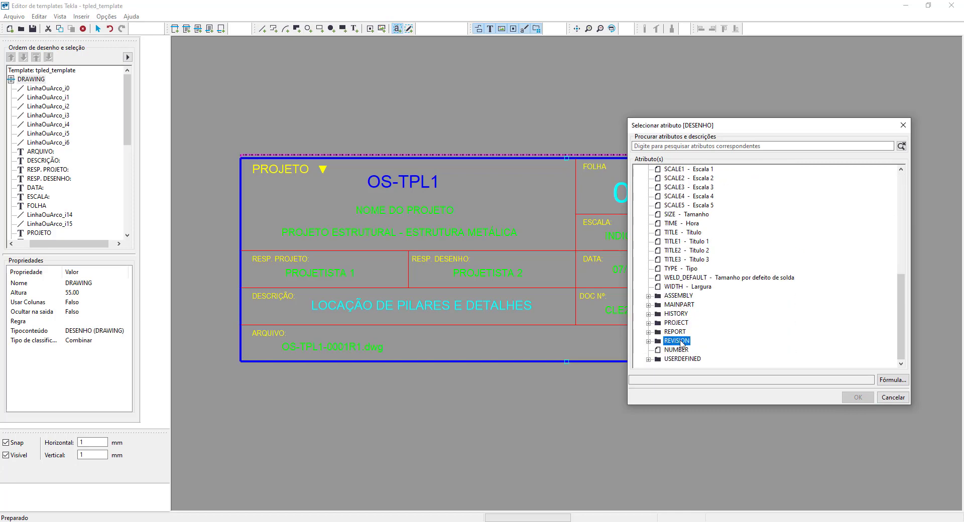
left_click(648, 323)
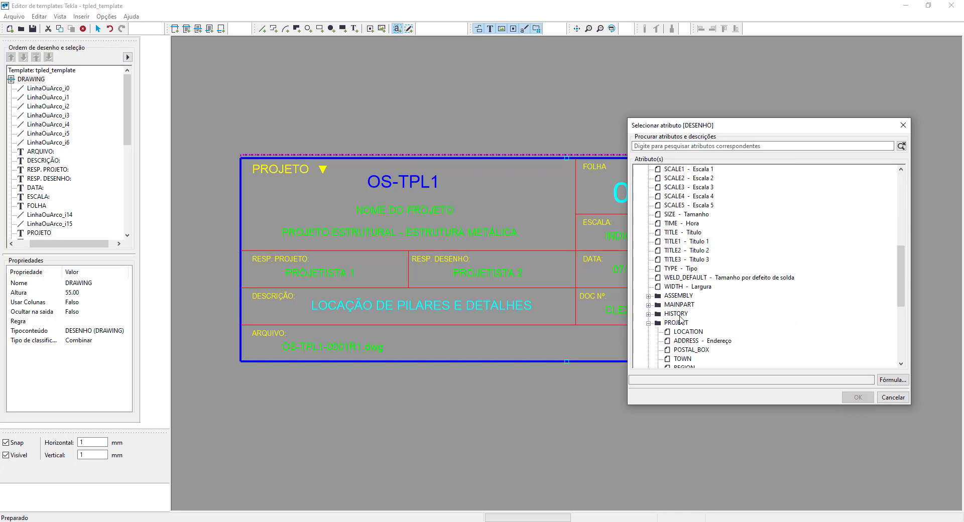
scroll(684, 320, "down", 4)
scroll(687, 318, "down", 2)
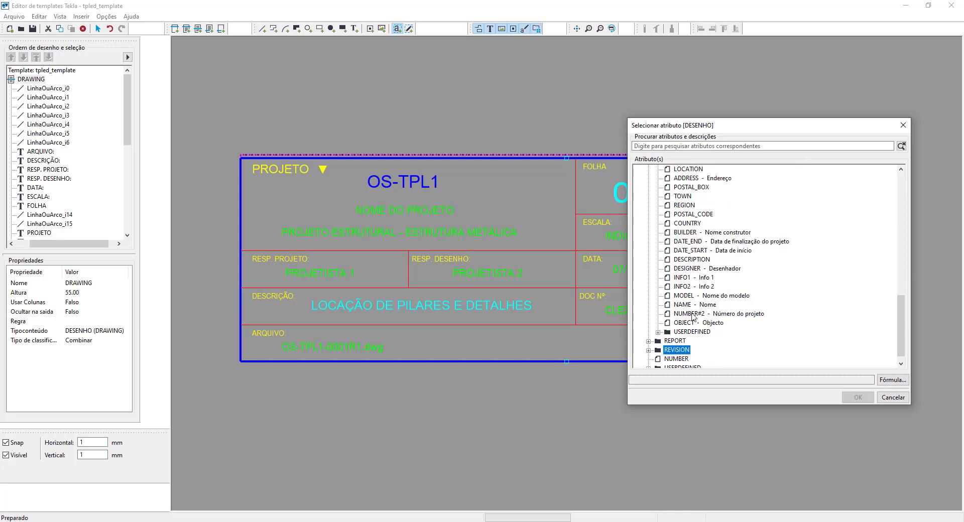
left_click(692, 315)
left_click(858, 398)
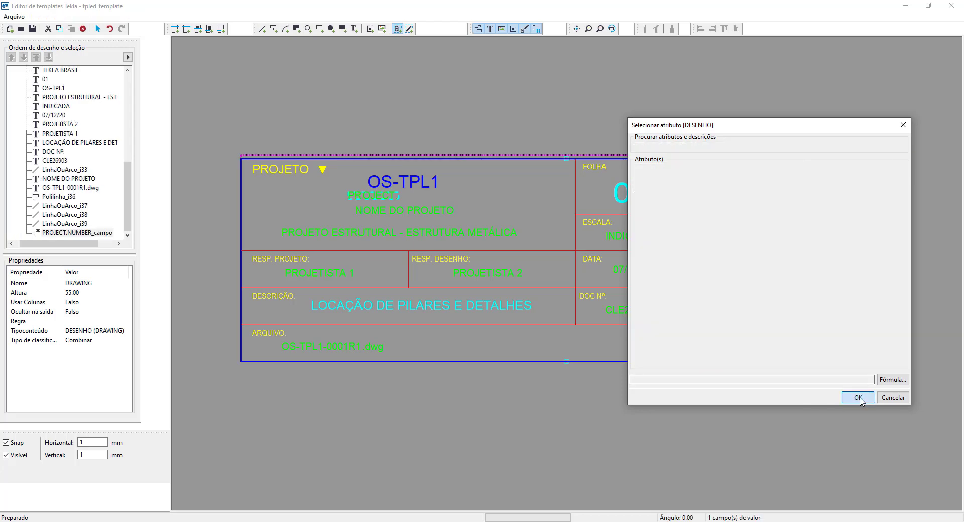
right_click(423, 202)
left_click(438, 210)
- Set the font of the project number value field to Arial, 3.5 mm high, in blue (Azul)
double_click(381, 196)
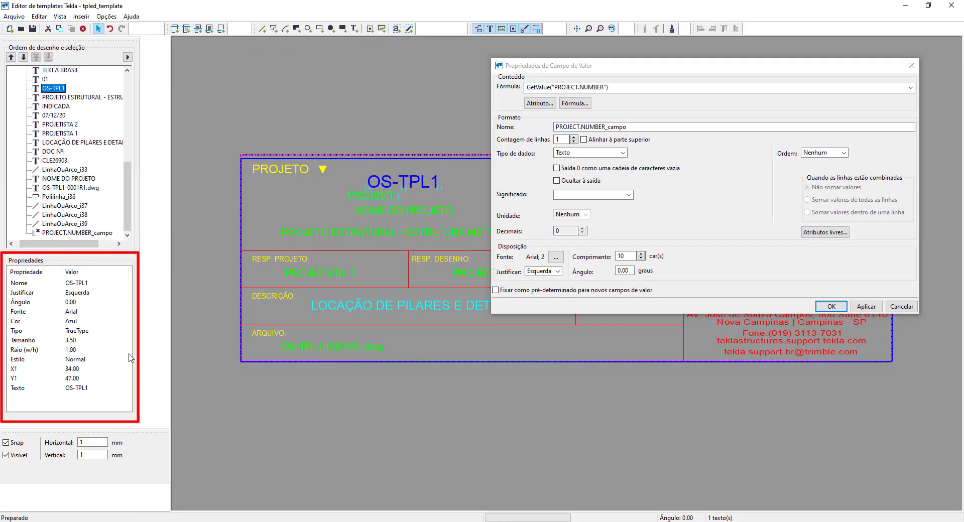
left_click(556, 257)
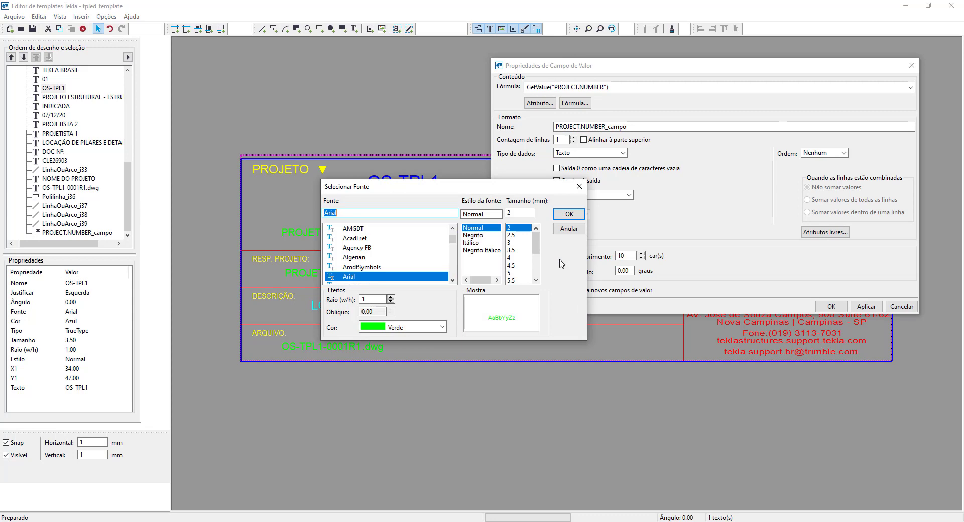
left_click(387, 327)
left_click(397, 158)
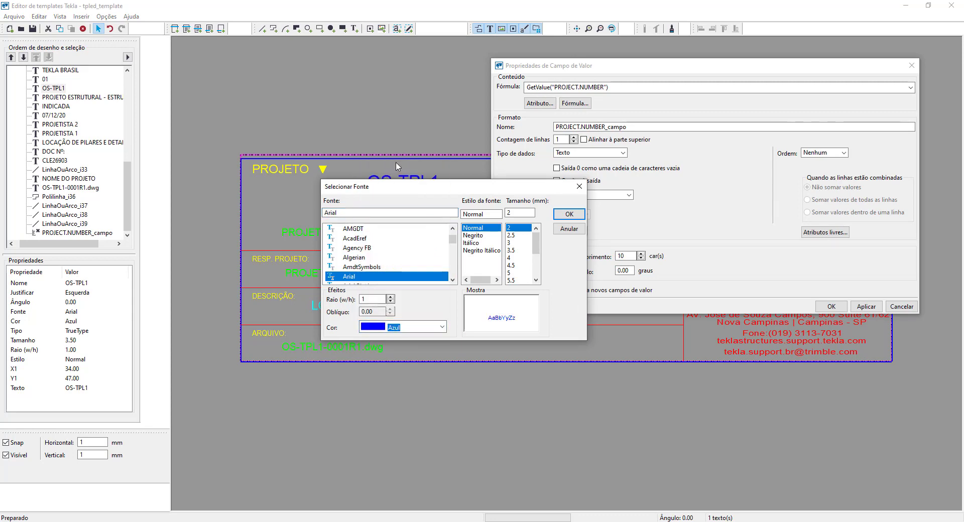
left_click(511, 250)
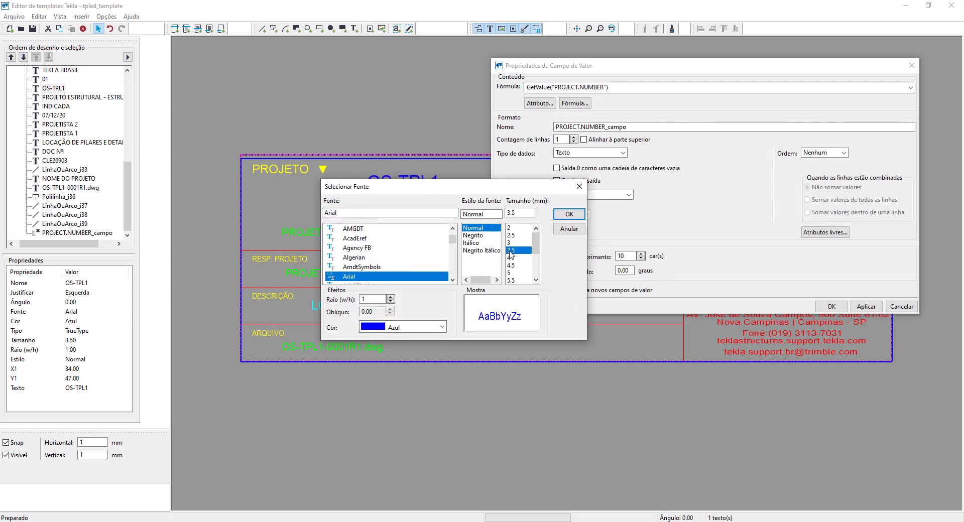
left_click(565, 215)
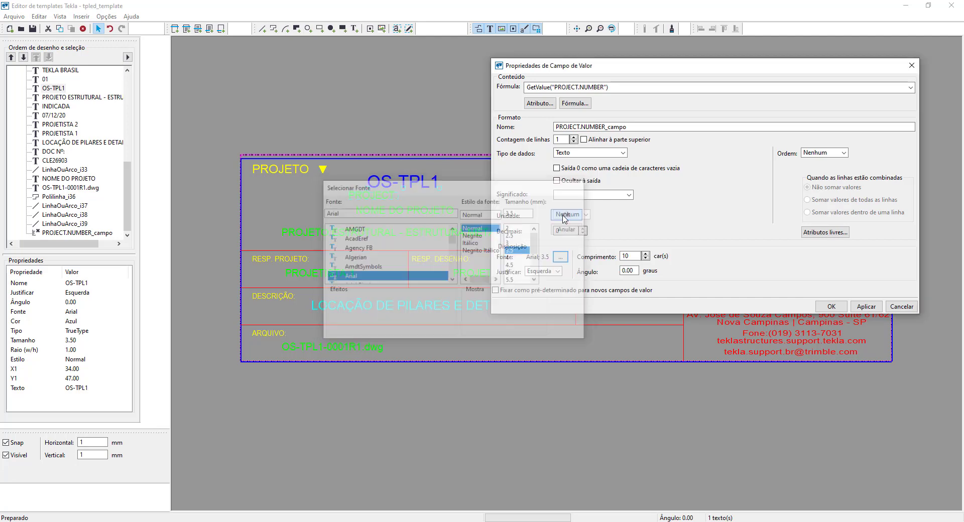
- Centre-justify the project number field with a length of 15 characters, and raise the OS-TPL1 text above it to Y 49
left_click(546, 274)
left_click(543, 289)
double_click(623, 257)
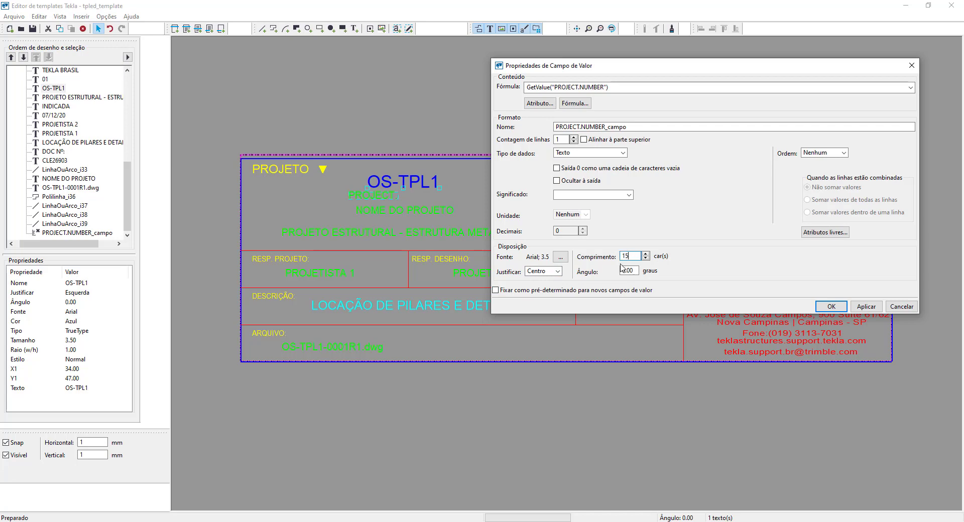
type("15")
left_click(832, 307)
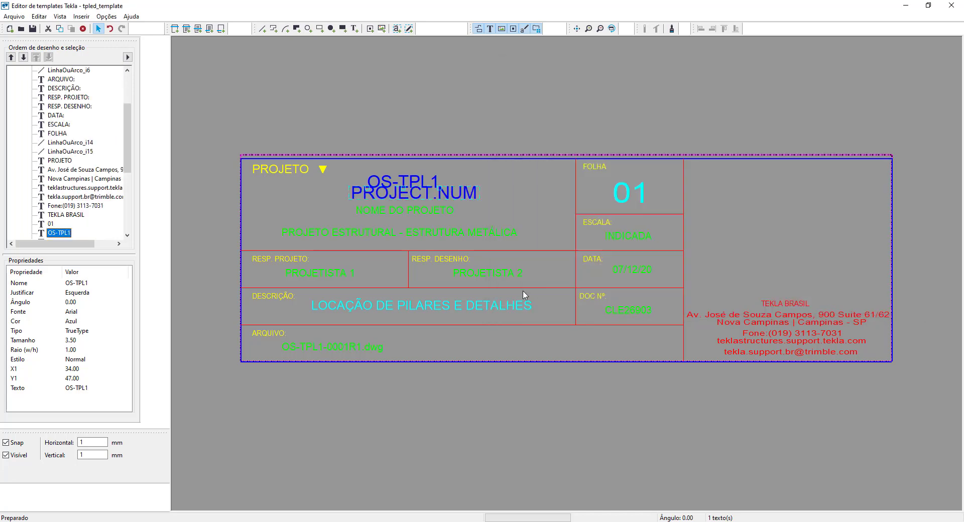
left_click(407, 184)
left_click_drag(406, 183, 408, 177)
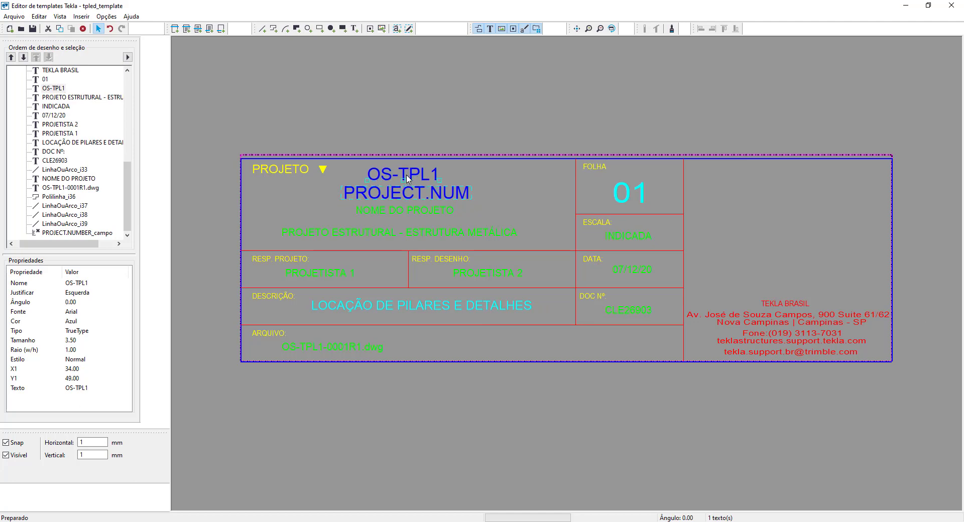
- Place a value field just below the NOME DO PROJETO text and assign it the PROJECT attribute NAME (Nome)
left_click(397, 28)
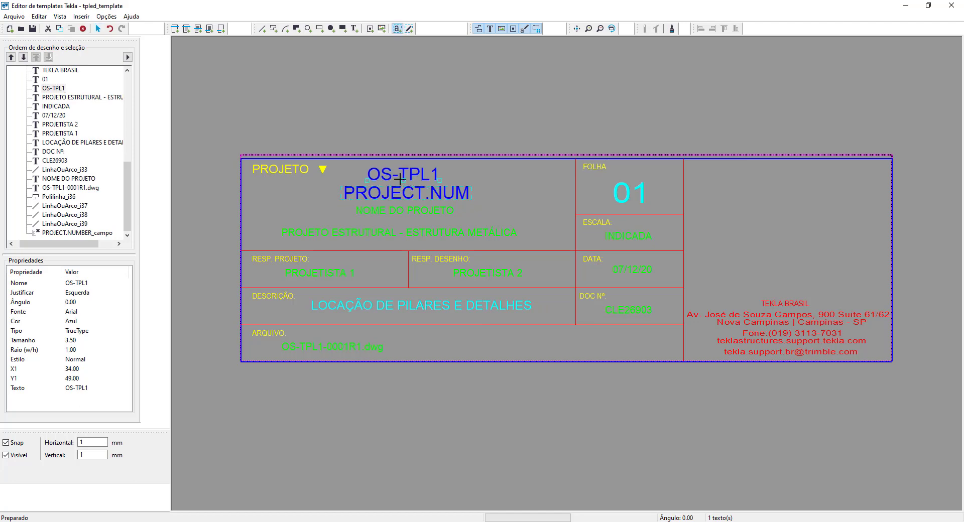
left_click(349, 224)
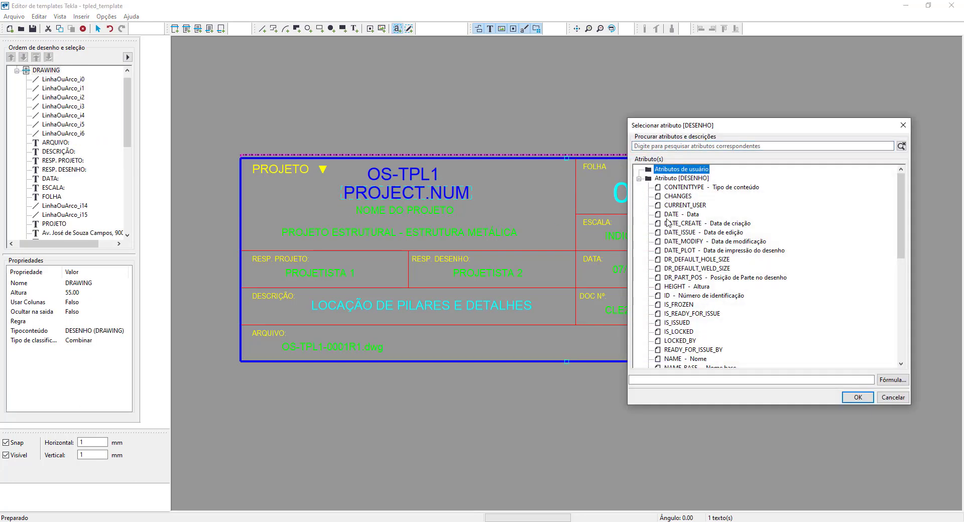
scroll(669, 232, "down", 5)
scroll(669, 232, "down", 5)
left_click(649, 329)
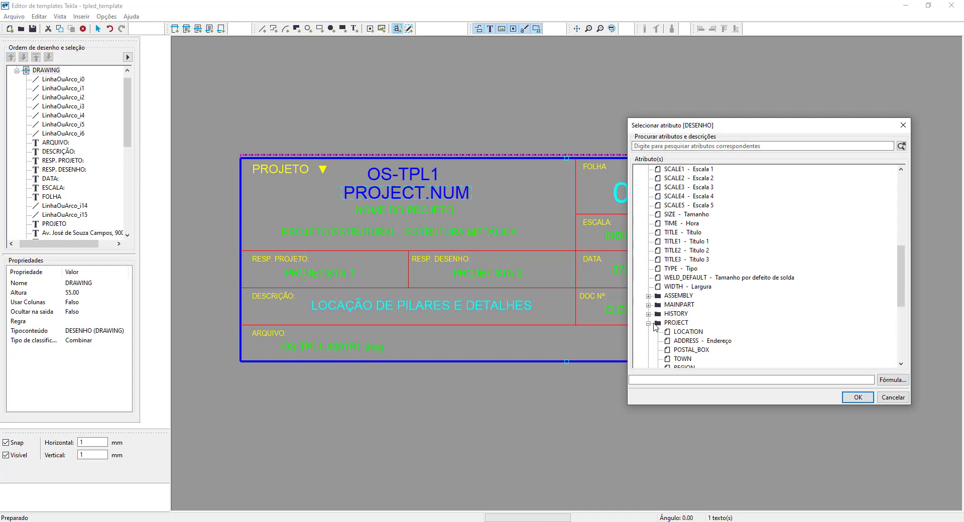
scroll(668, 325, "down", 4)
scroll(668, 325, "down", 2)
left_click(685, 306)
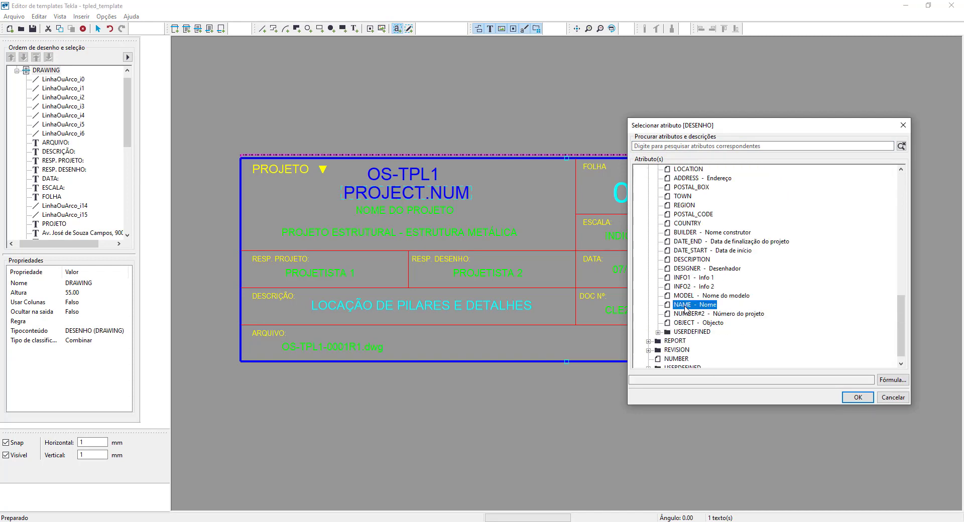
left_click(858, 397)
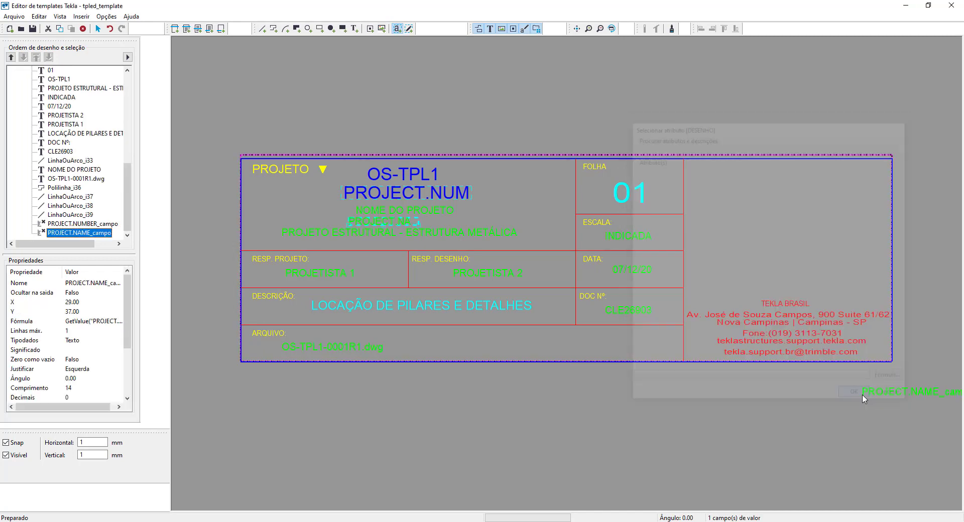
right_click(403, 229)
left_click(414, 234)
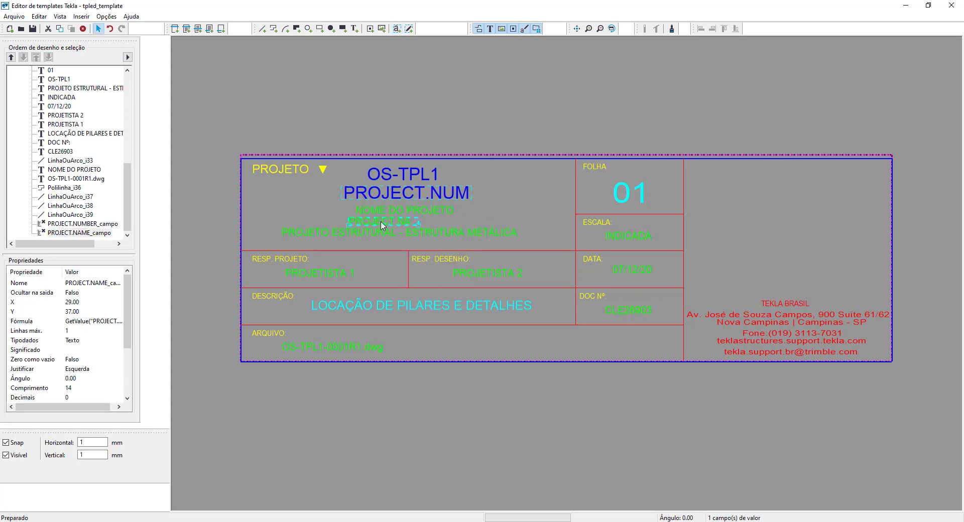
- Make the project name field centred, 30 characters long and the default for new value fields, and align it under NOME DO PROJETO
double_click(383, 226)
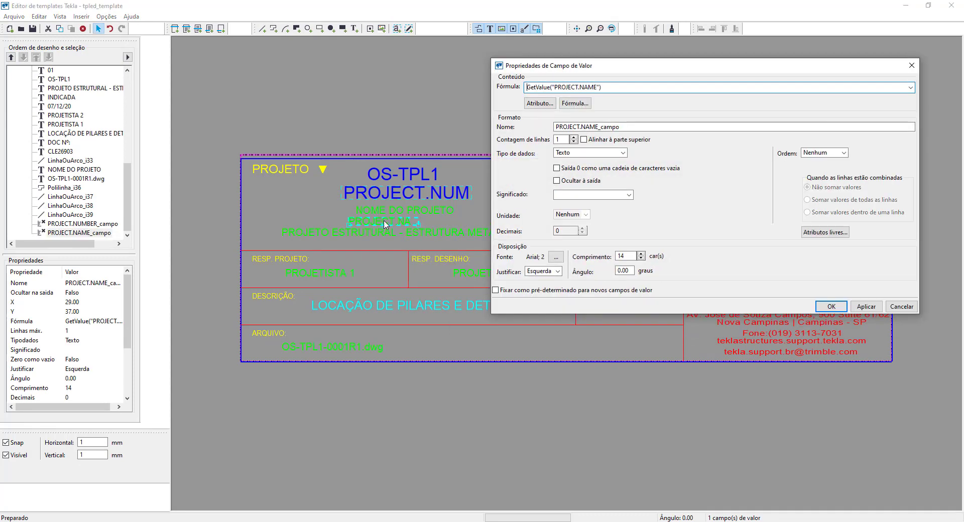
left_click(556, 257)
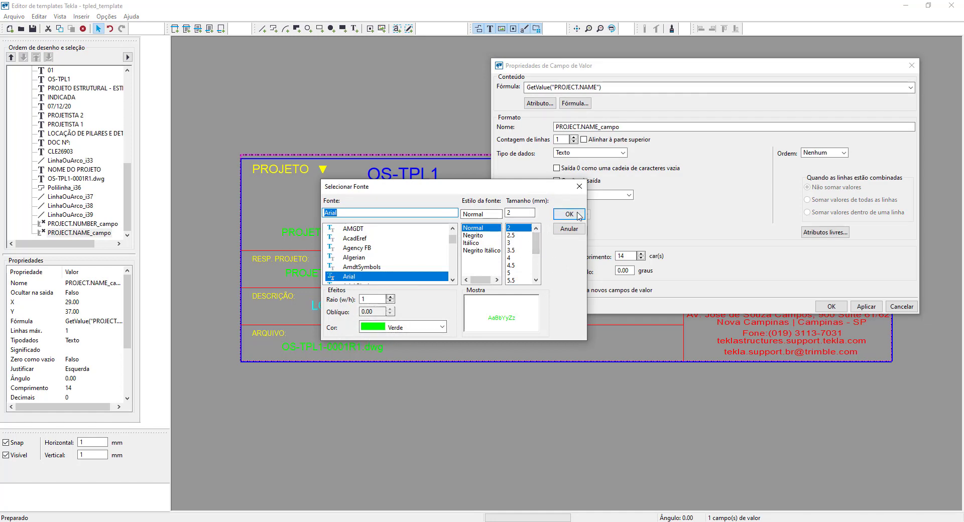
left_click(569, 214)
left_click(541, 271)
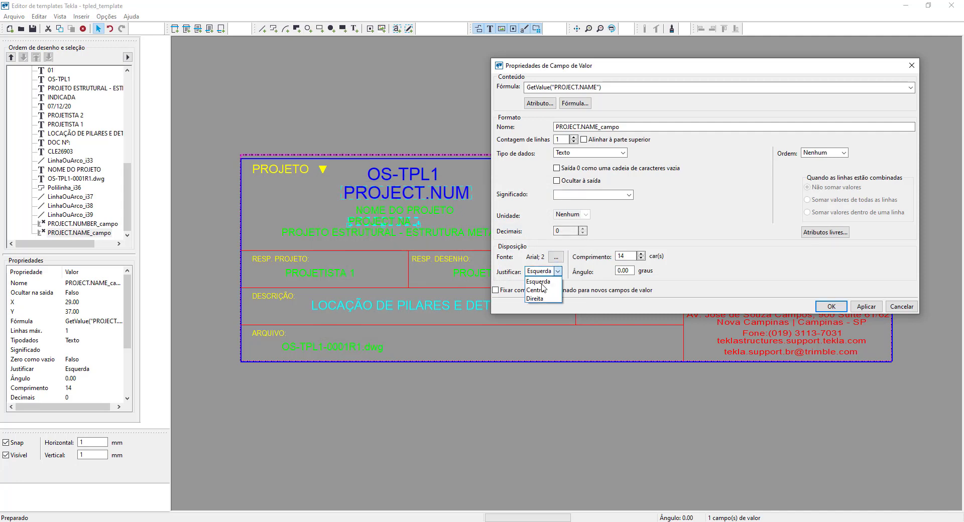
left_click(541, 291)
double_click(616, 256)
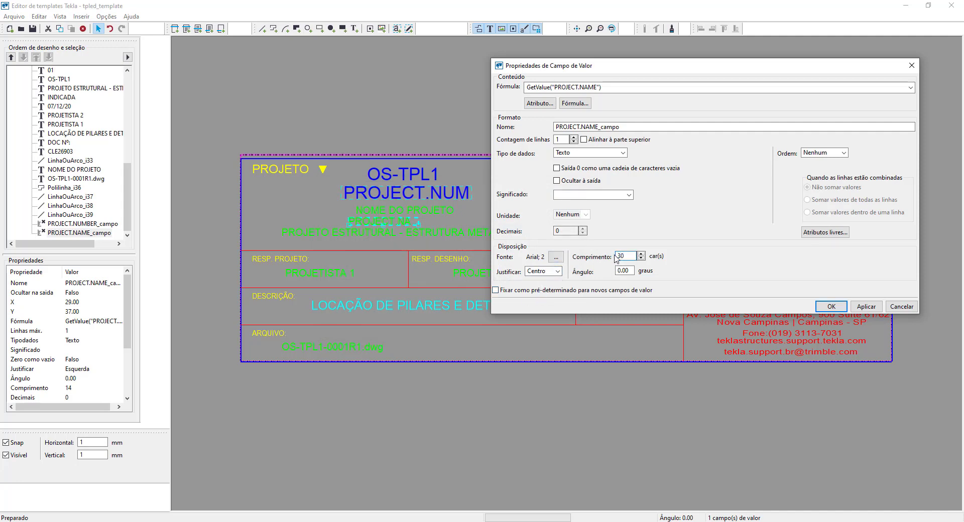
type("30")
left_click(866, 307)
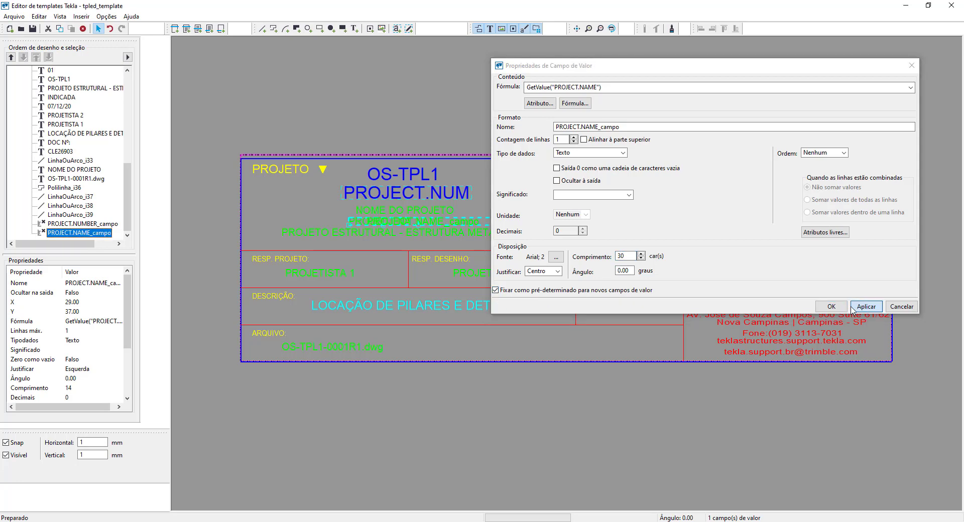
left_click(832, 307)
left_click_drag(425, 225, 410, 226)
- Place a value field below the PROJETO ESTRUTURAL - ESTRUTURA METÁLICA text and assign it the PROJECT attribute OBJECT (Objecto)
left_click(397, 28)
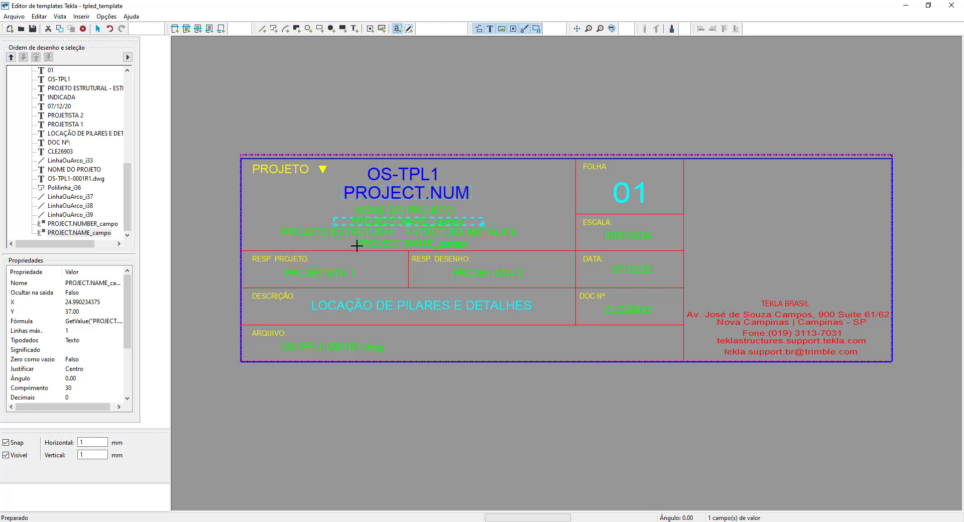
left_click(356, 246)
scroll(683, 248, "down", 5)
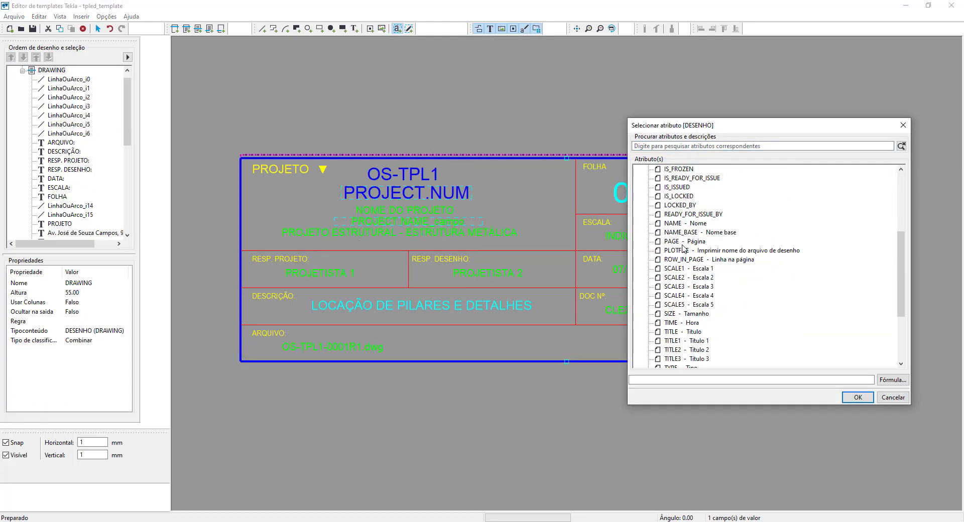
scroll(684, 248, "down", 4)
left_click(649, 323)
scroll(658, 324, "down", 6)
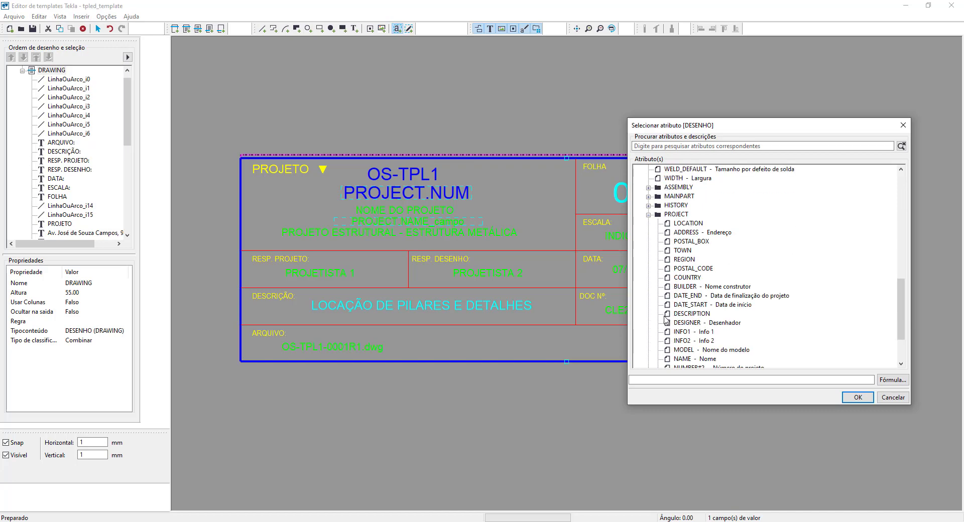
left_click(676, 324)
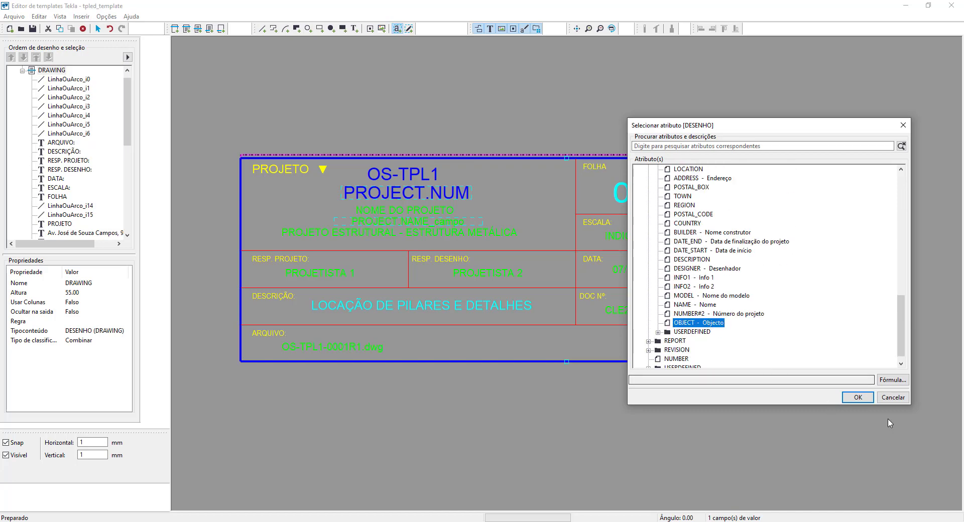
left_click(859, 397)
right_click(443, 251)
left_click(448, 255)
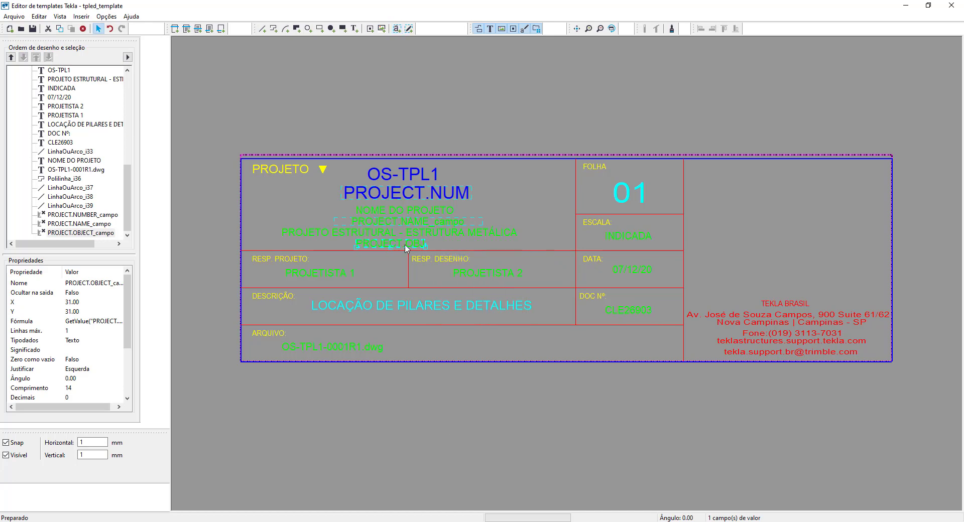
- Set the project object field to centre justification and 50 characters, and shift it to sit centred under the PROJETO ESTRUTURAL text
double_click(425, 246)
left_click(558, 272)
left_click(558, 271)
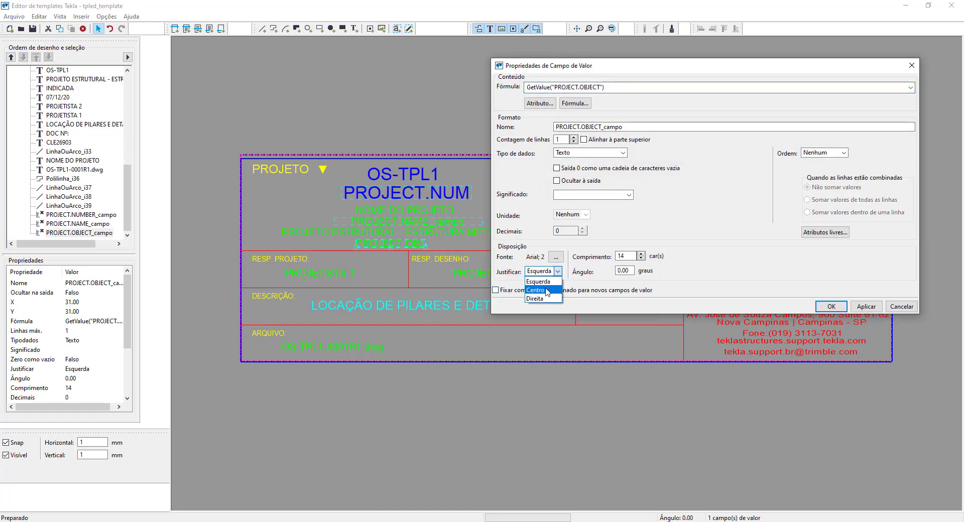
left_click(541, 290)
double_click(616, 255)
type("50")
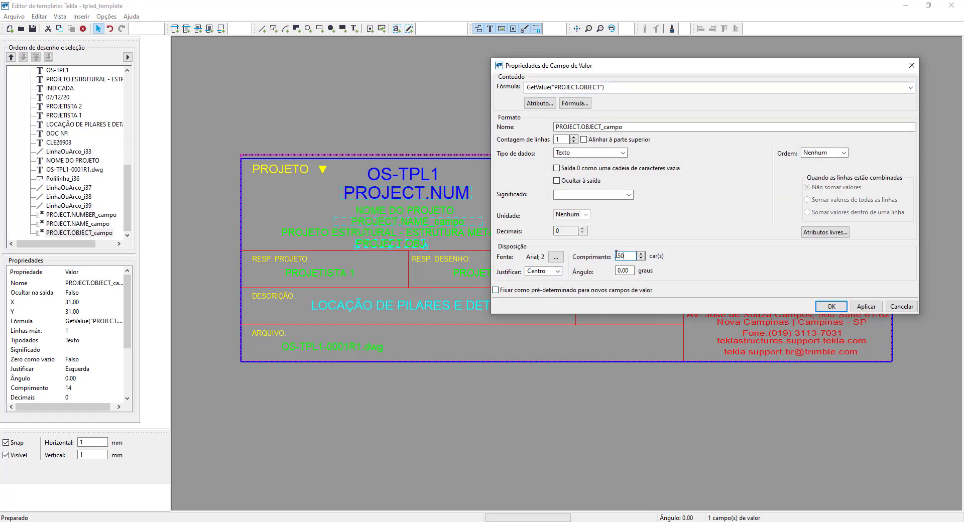
left_click(867, 306)
left_click(831, 306)
left_click_drag(474, 242, 409, 245)
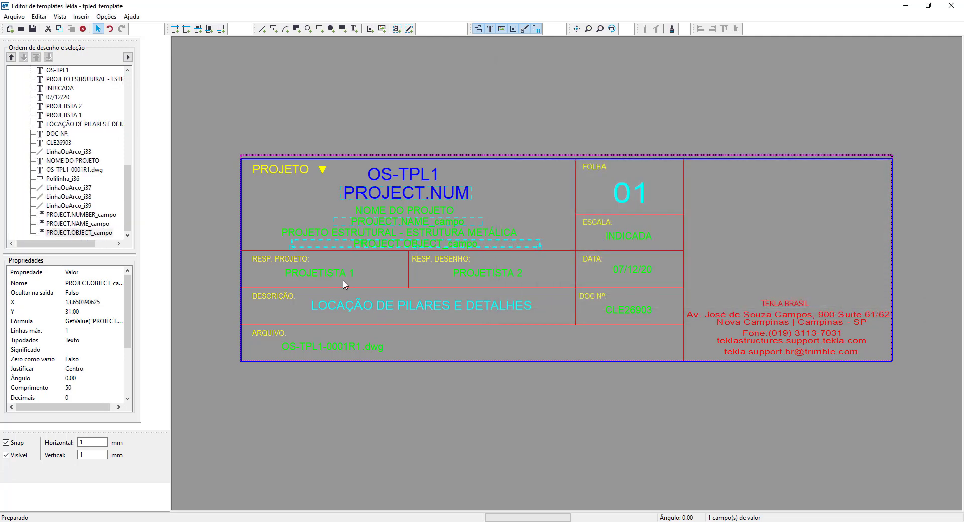
- Place a value field below PROJETISTA 1 in the RESP. PROJETO cell and assign it the PROJECT attribute DESIGNER (Desenhador)
left_click(397, 29)
left_click(256, 283)
scroll(681, 315, "down", 5)
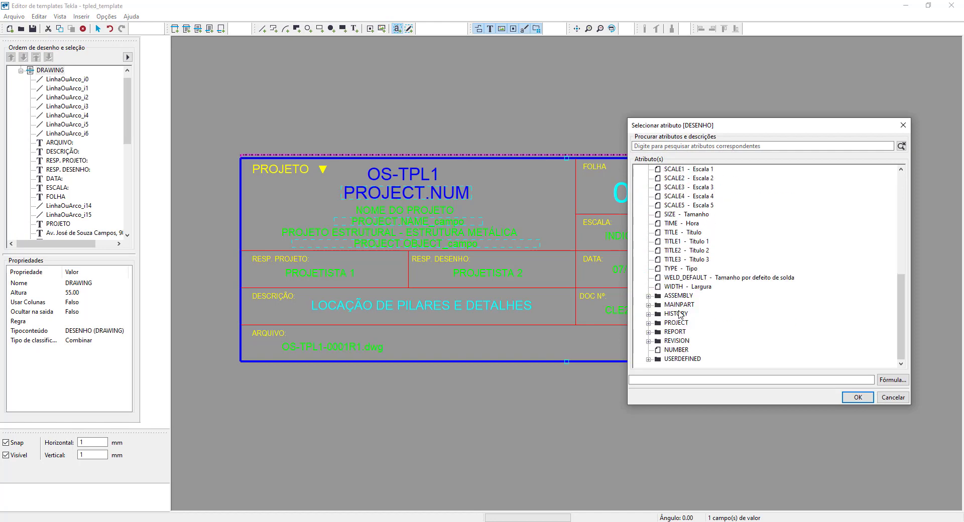
left_click(649, 323)
scroll(653, 326, "down", 3)
left_click(689, 350)
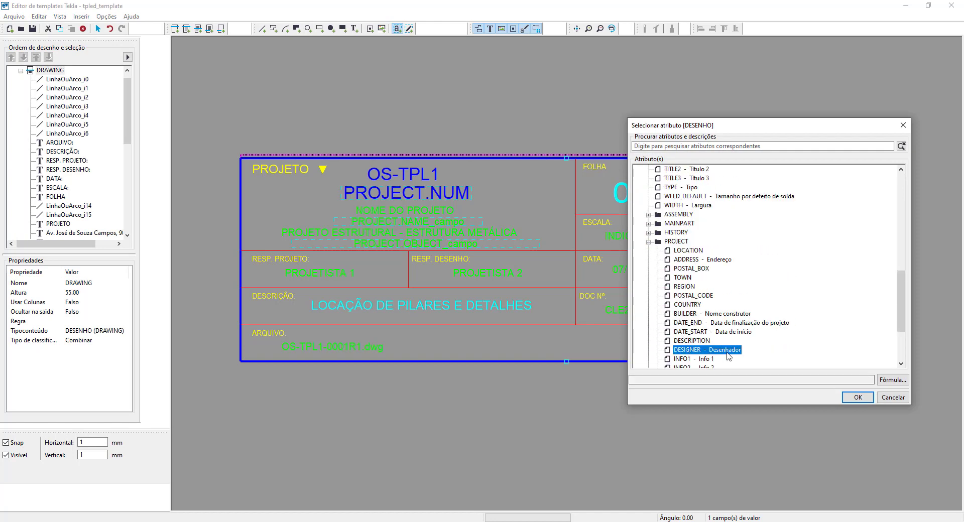
left_click(858, 397)
right_click(343, 282)
left_click(354, 286)
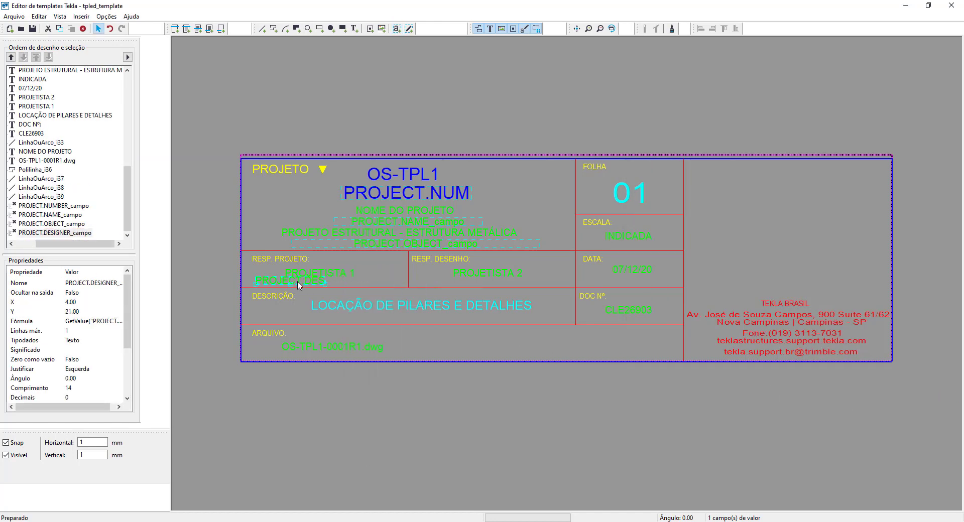
- Set the designer field's length to 30 characters and shift the field slightly left within its cell to X 3
double_click(298, 284)
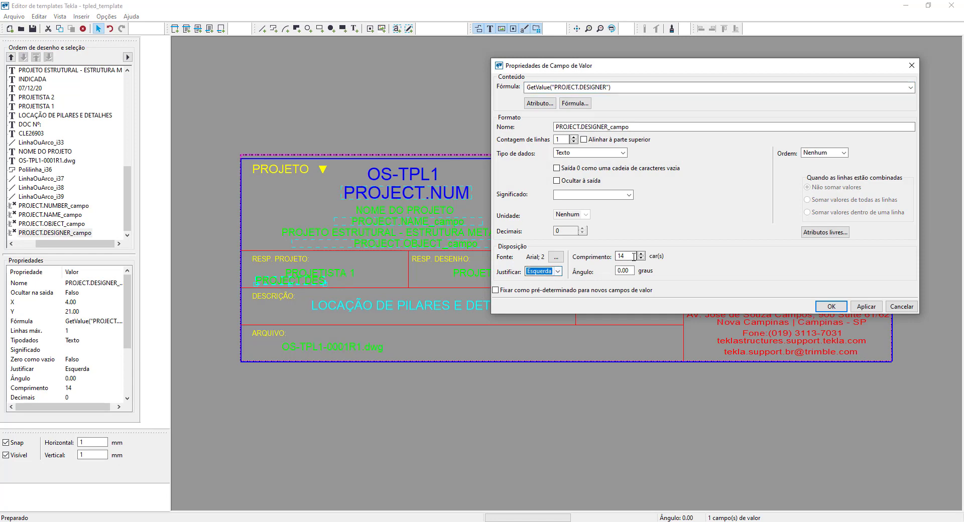
double_click(615, 257)
type("30")
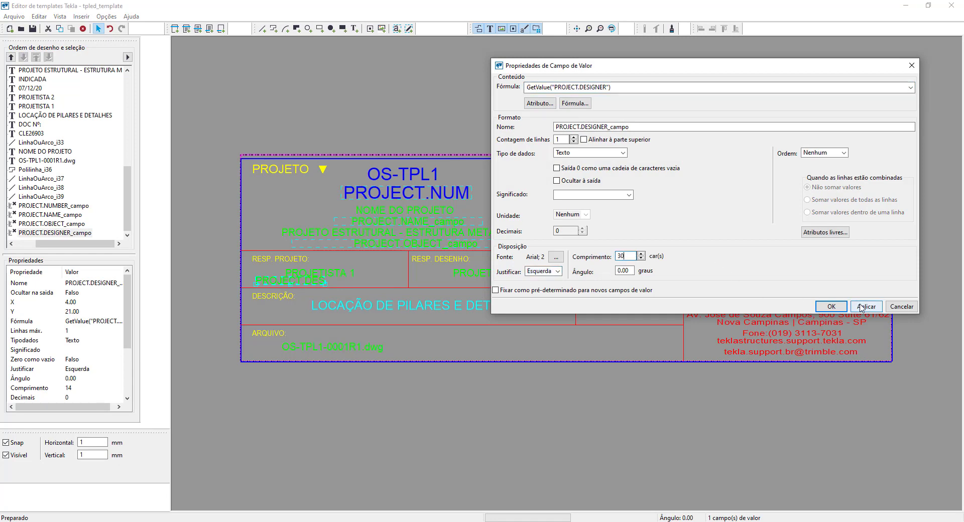
left_click(866, 306)
left_click(832, 306)
left_click_drag(281, 288, 276, 287)
- Place a value field below PROJETISTA 2 in the RESP. DESENHO cell and assign it the USERDEFINED attribute DR_DRAWN_BY
left_click(396, 29)
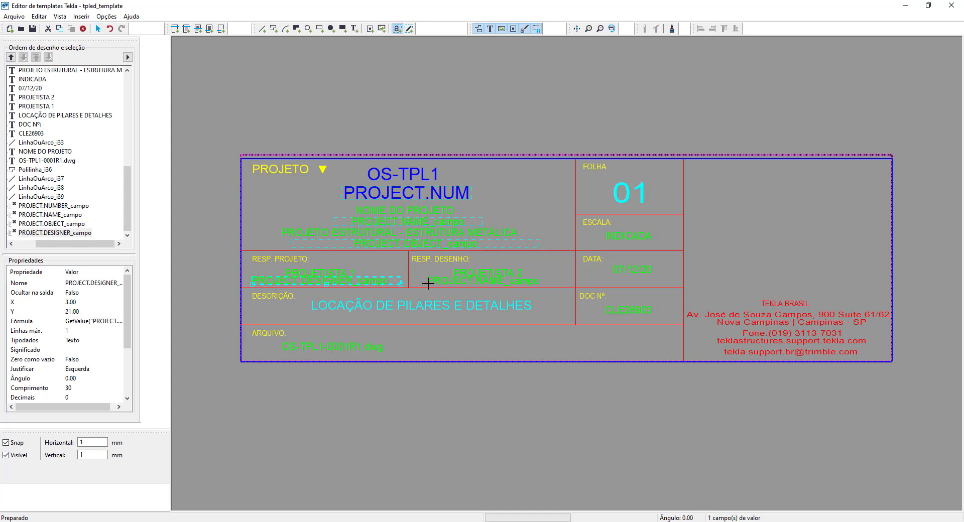
left_click(415, 284)
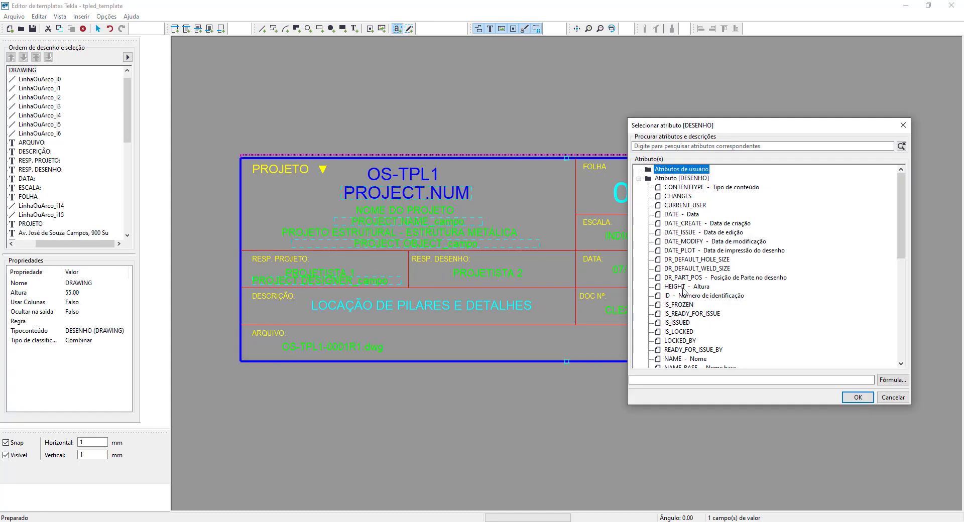
scroll(688, 289, "down", 10)
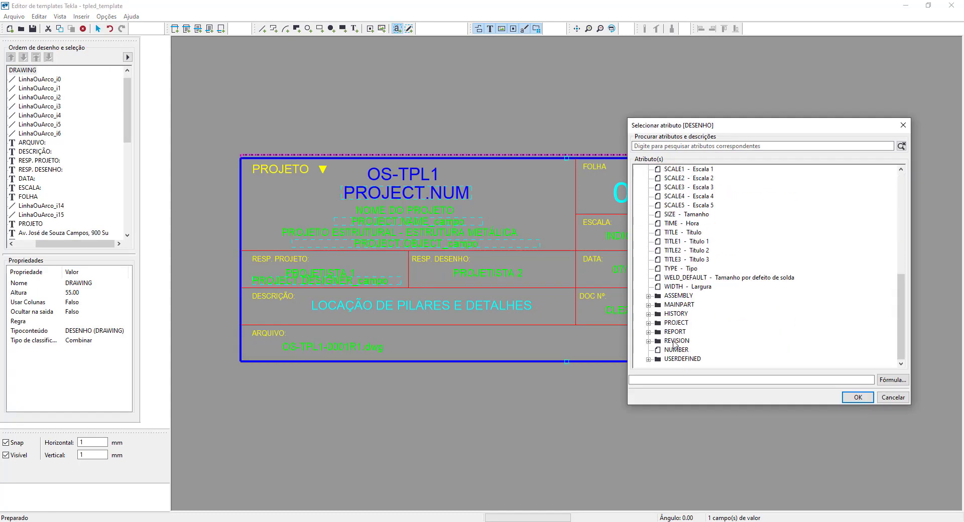
left_click(648, 359)
left_click(683, 360)
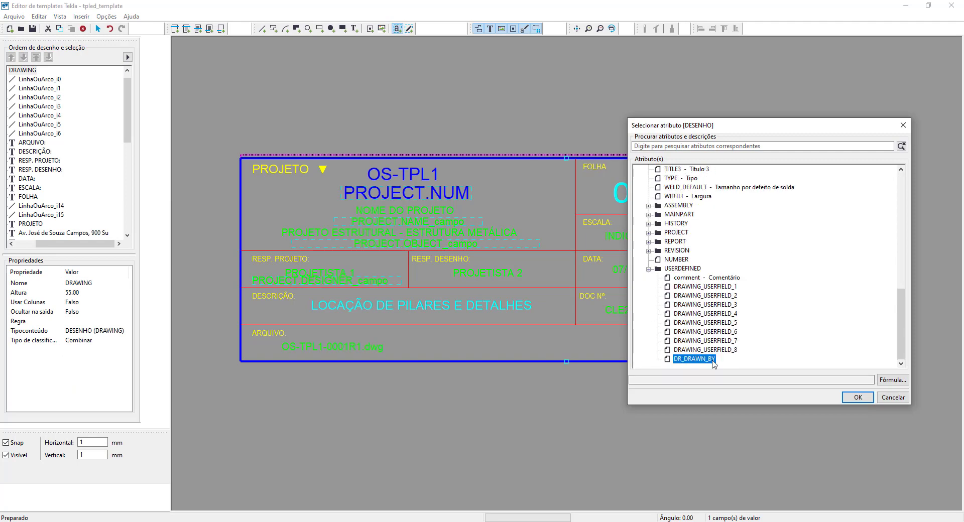
left_click(858, 397)
key("Escape")
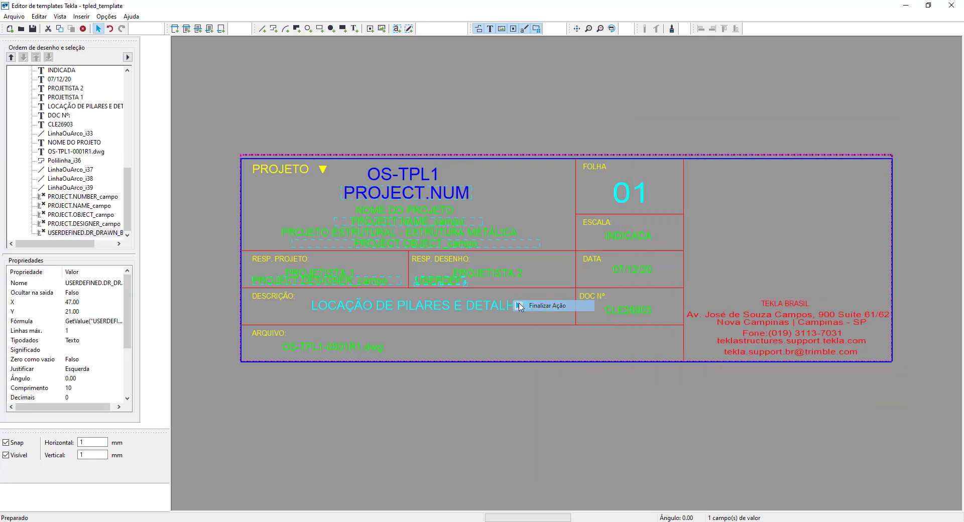
- Set the length of the DR_DRAWN_BY field in the RESP. DESENHO cell to 30 characters
double_click(442, 281)
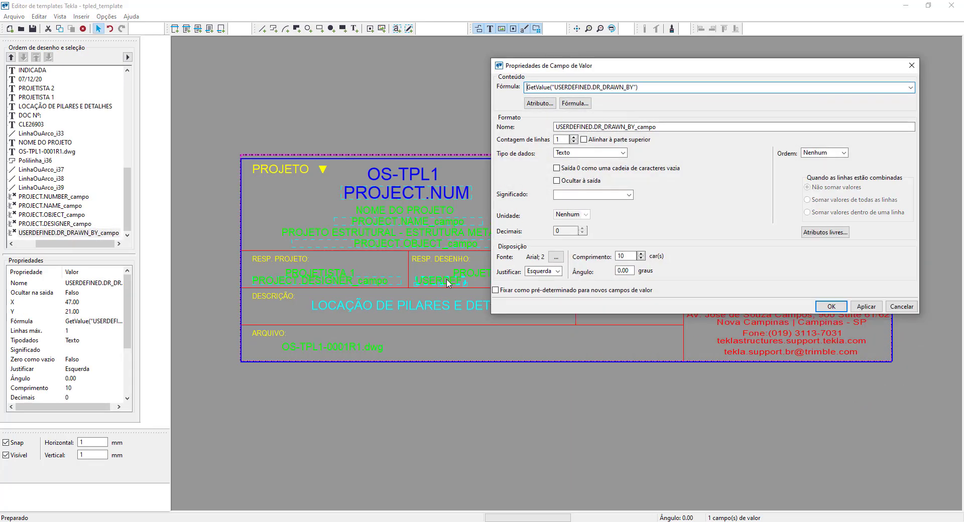
double_click(618, 257)
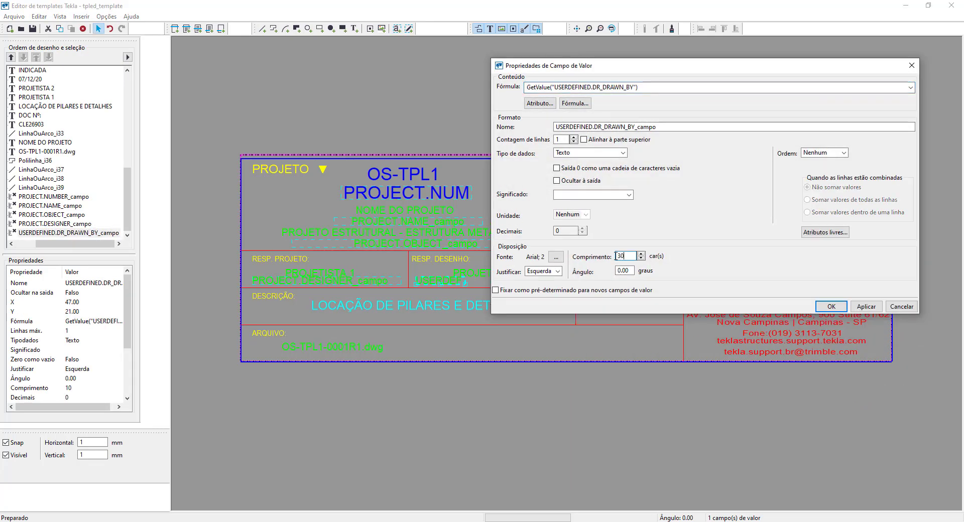
type("30")
left_click(866, 307)
left_click(832, 307)
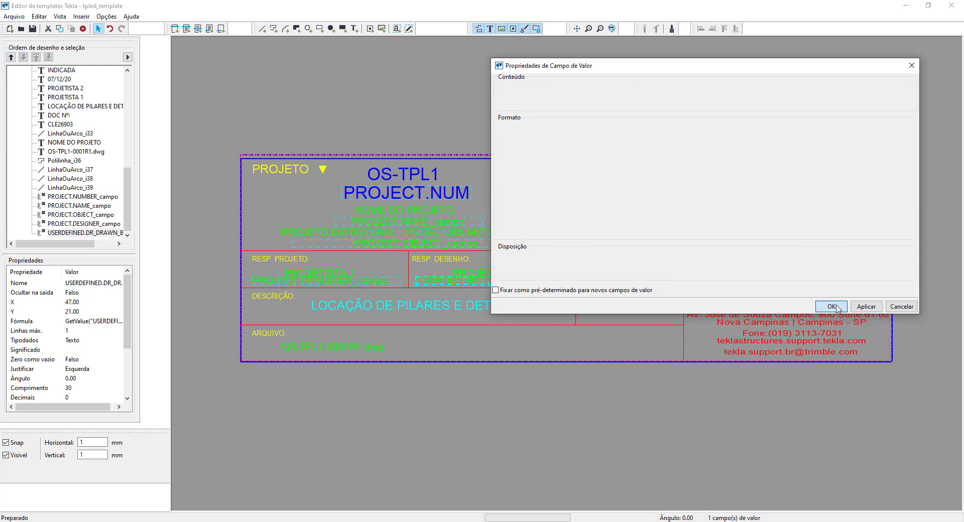
- Place a value field below the text in the DESCRIÇÃO cell and assign it the drawing attribute TITLE1 (Título 1)
left_click(396, 29)
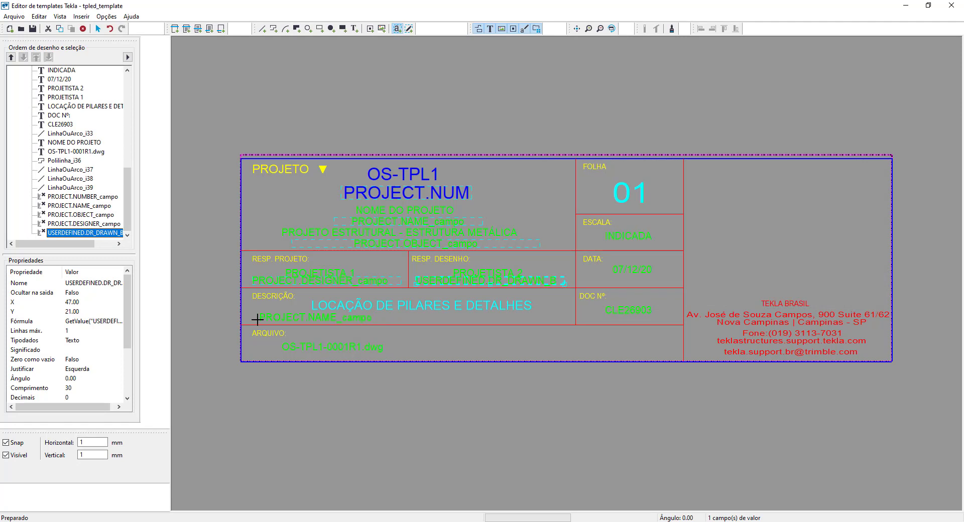
left_click(252, 319)
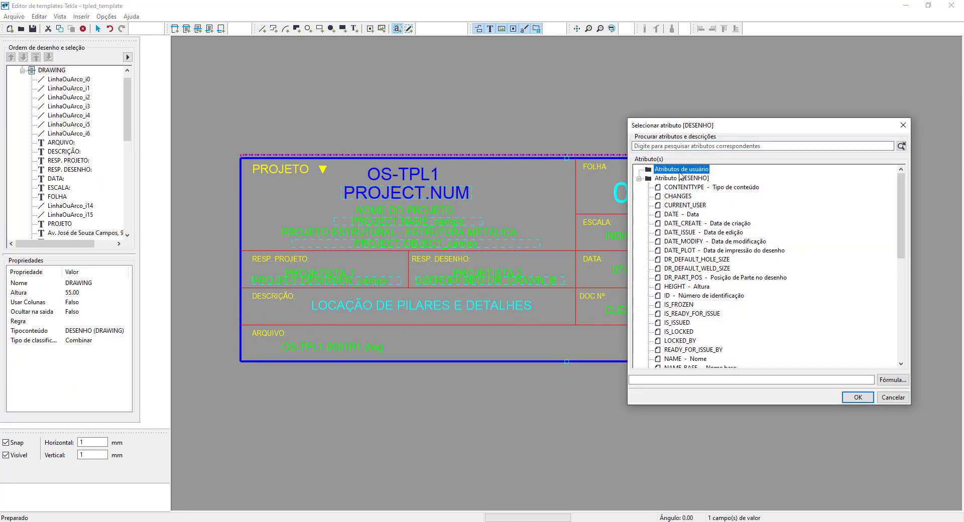
scroll(697, 181, "down", 5)
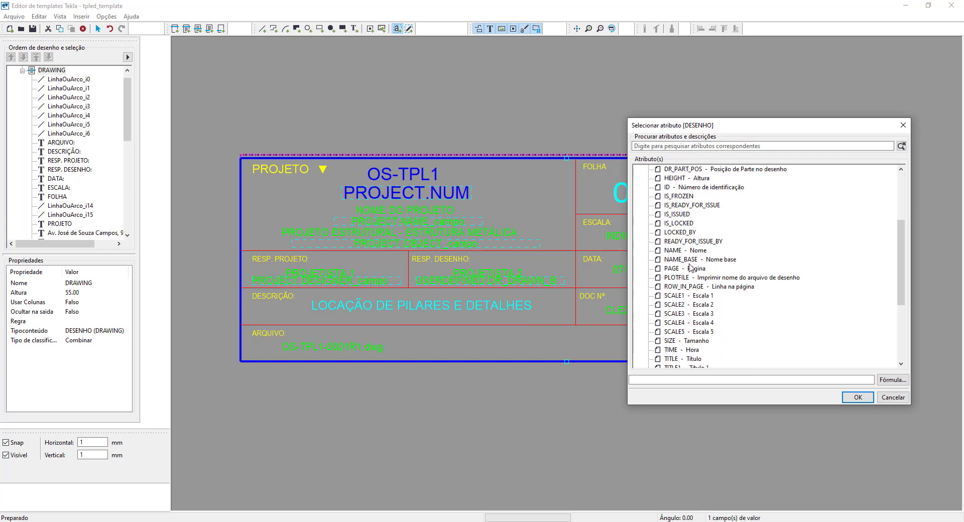
left_click(681, 341)
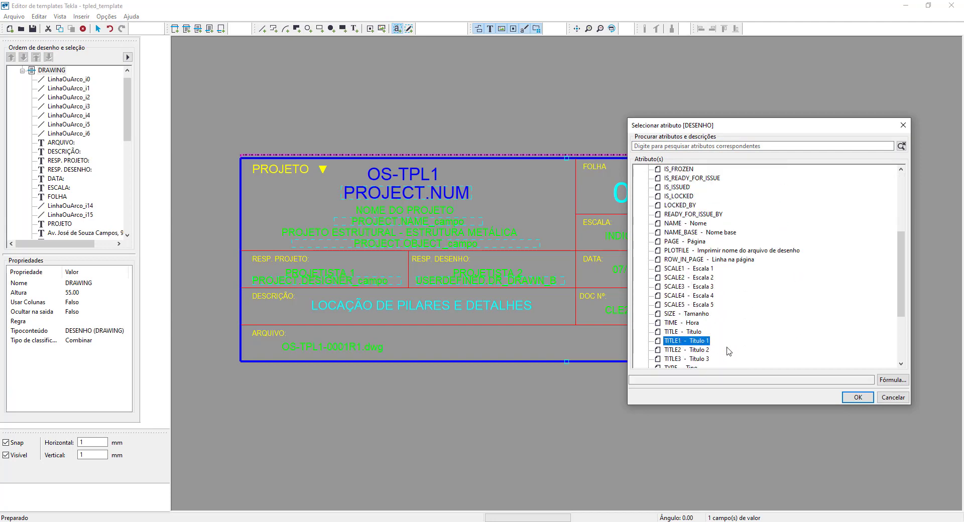
left_click(857, 397)
right_click(437, 325)
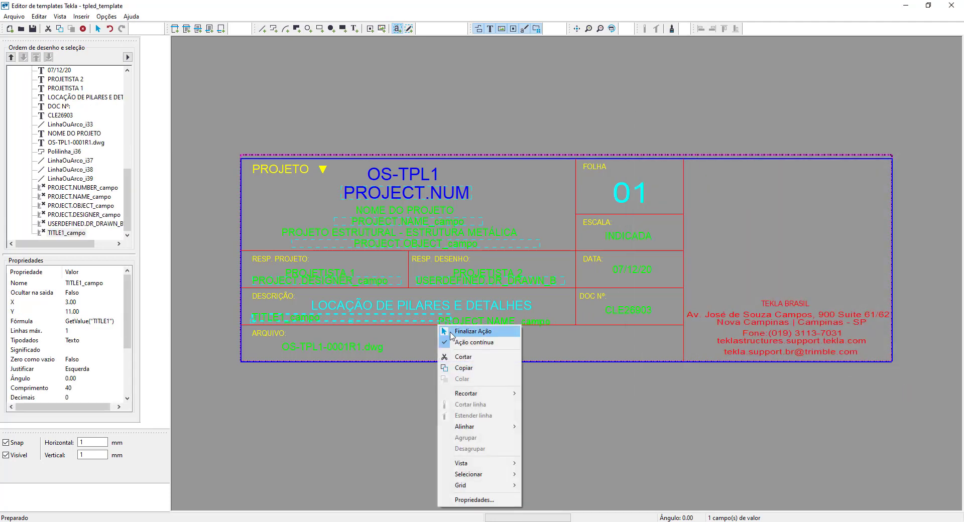
left_click(445, 330)
- Format the TITLE1 field with a cyan (Ciano) 2.5 mm Arial font and a length of 50 characters
double_click(337, 322)
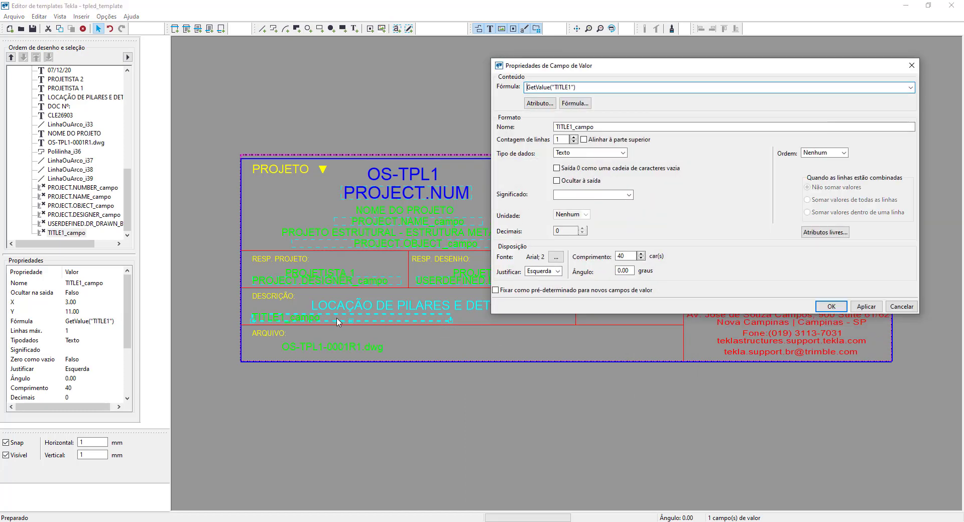
left_click(556, 257)
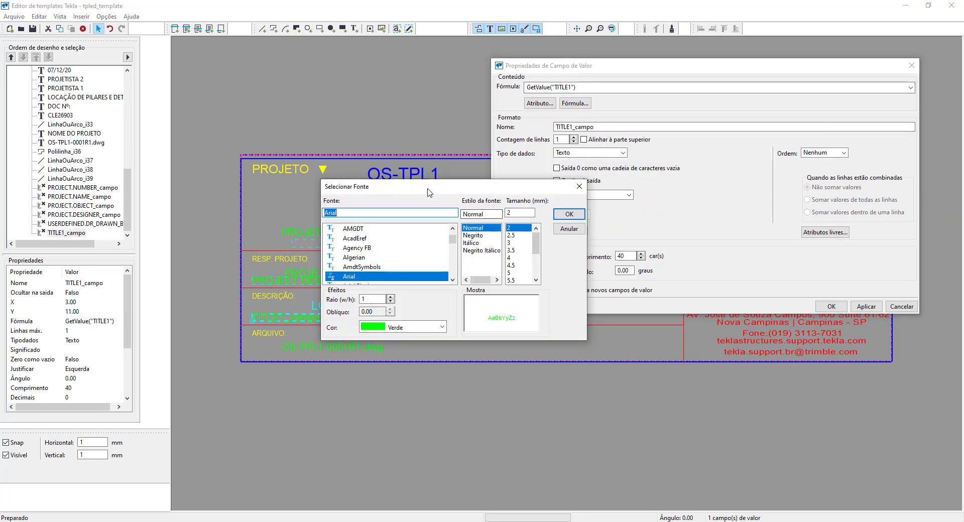
left_click_drag(427, 192, 638, 192)
left_click(603, 328)
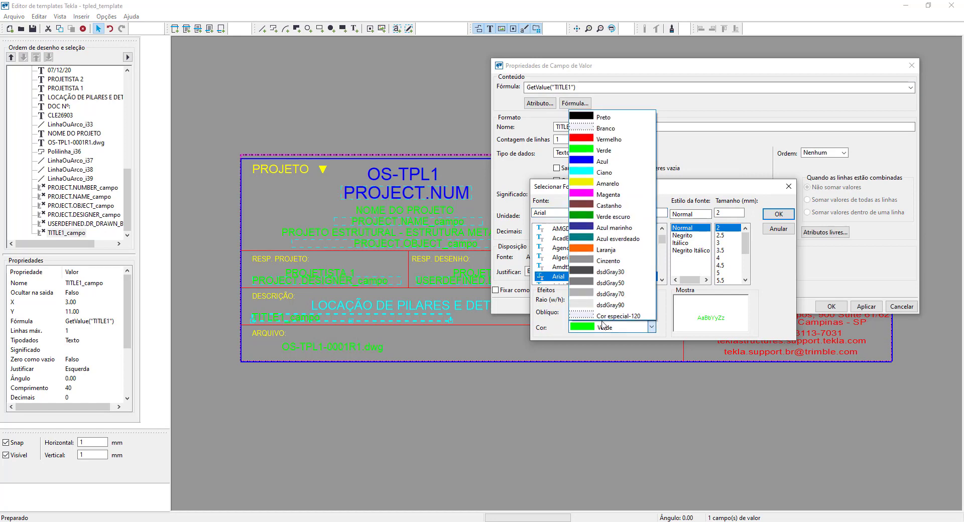
left_click(610, 171)
left_click(724, 235)
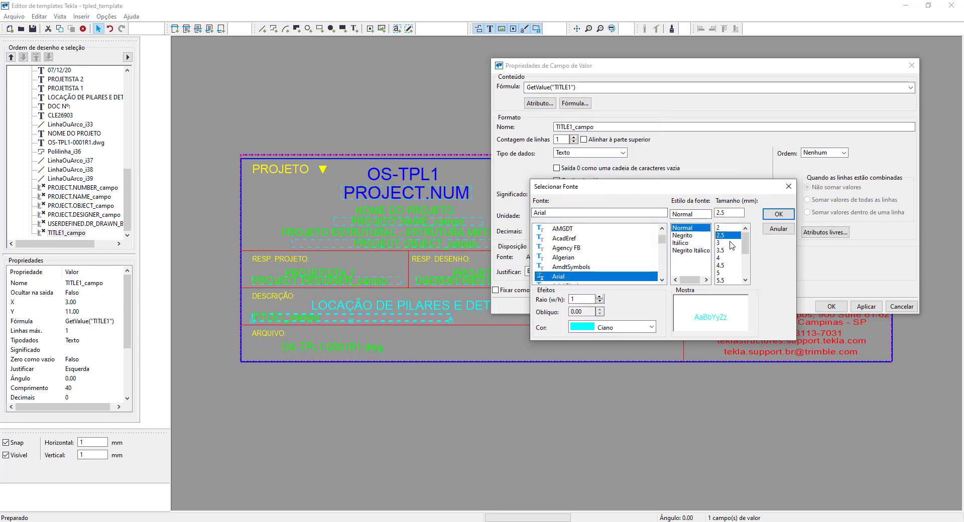
left_click(778, 214)
double_click(620, 256)
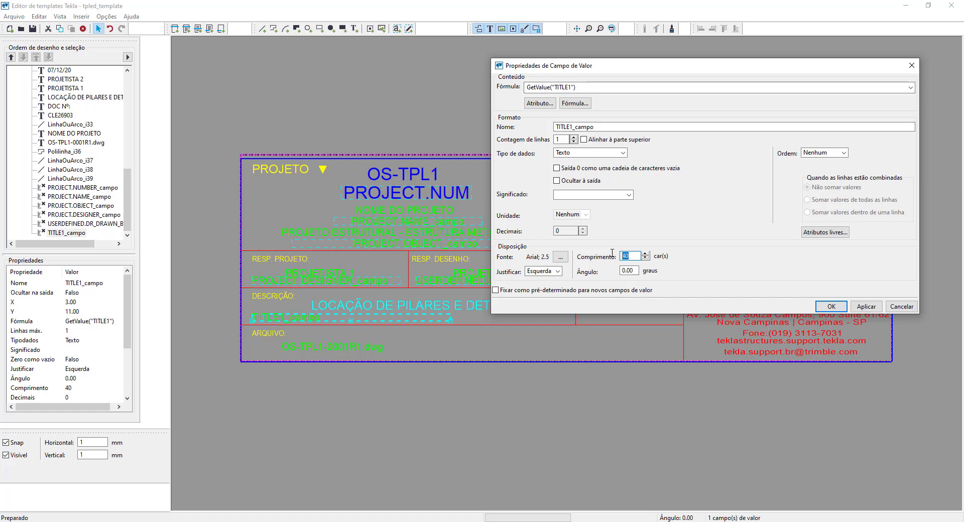
type("50")
left_click(831, 306)
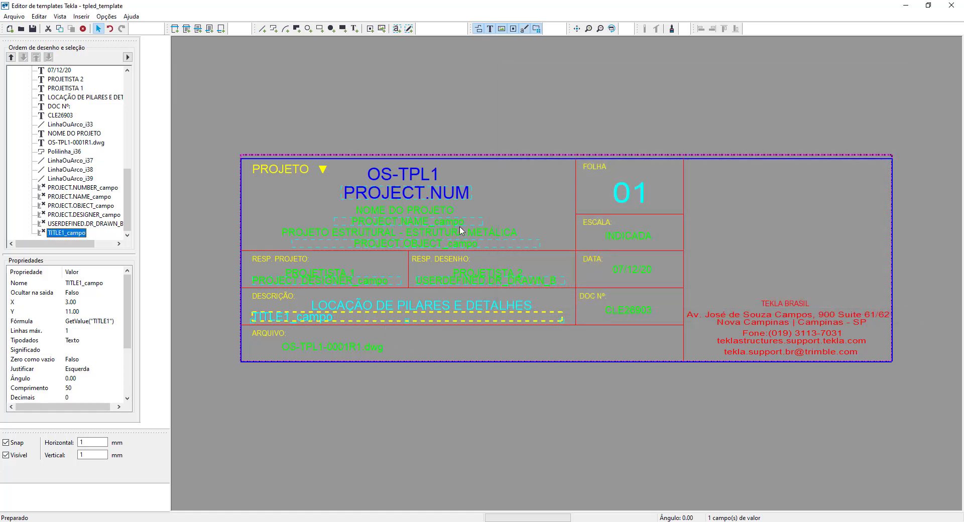
- Place a value field beside the ARQUIVO label and assign it the PROJECT attribute NUMBER#2 (Número do projeto)
left_click(397, 29)
left_click(293, 337)
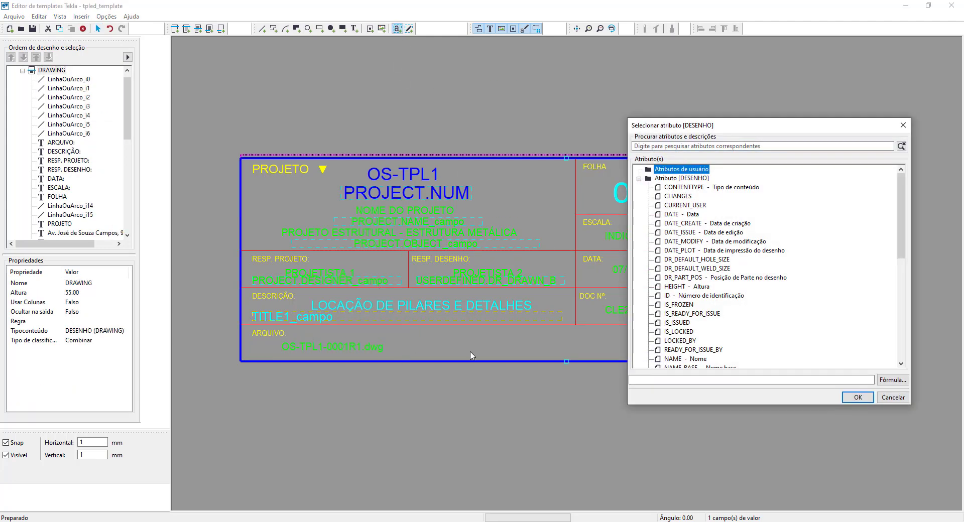
scroll(670, 304, "down", 10)
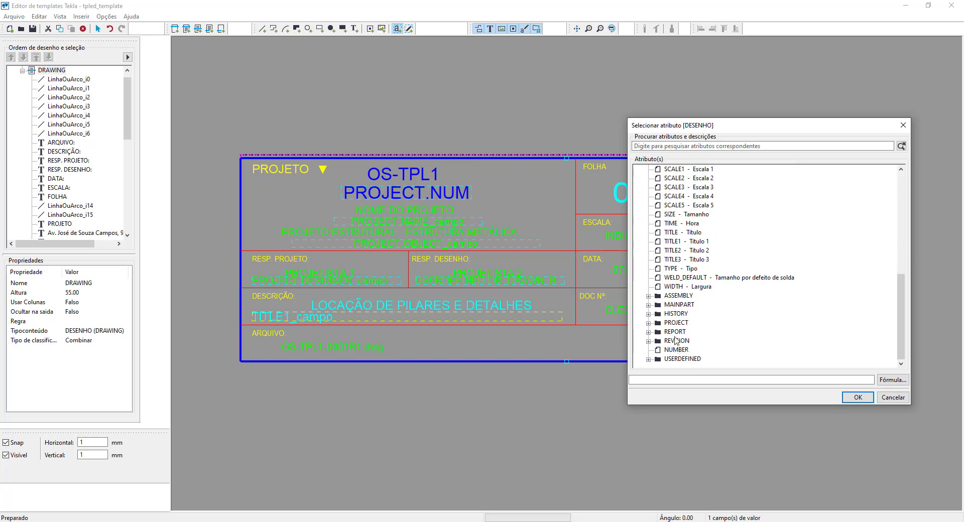
left_click(649, 323)
scroll(669, 319, "down", 3)
scroll(668, 320, "down", 2)
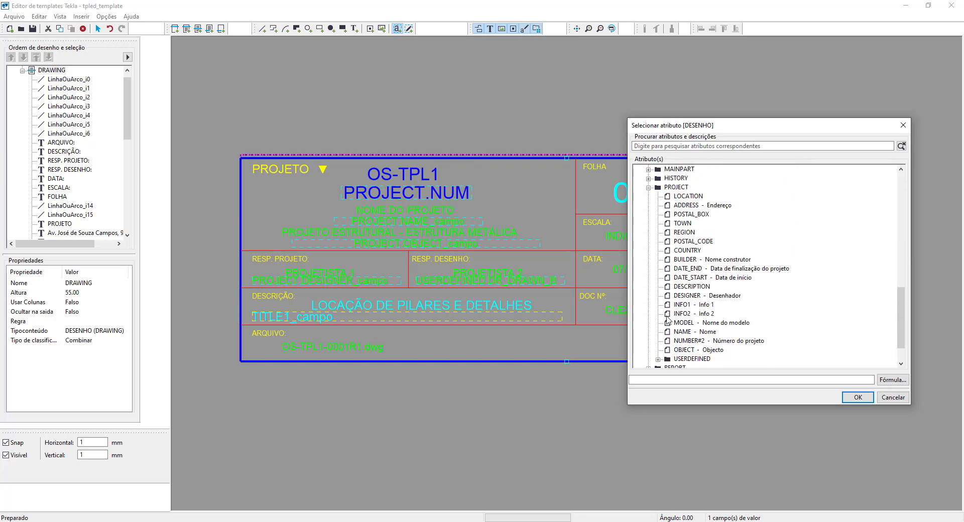
left_click(693, 341)
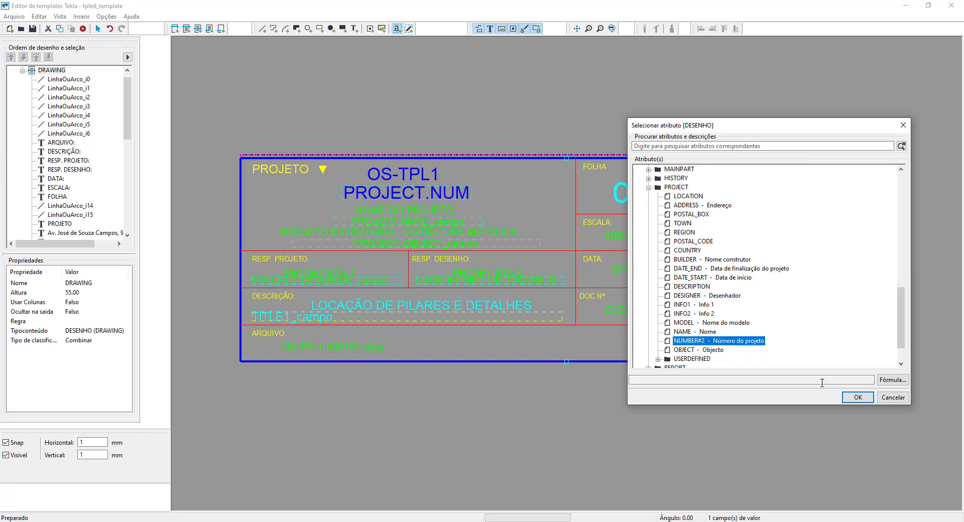
left_click(858, 397)
right_click(367, 336)
left_click(392, 338)
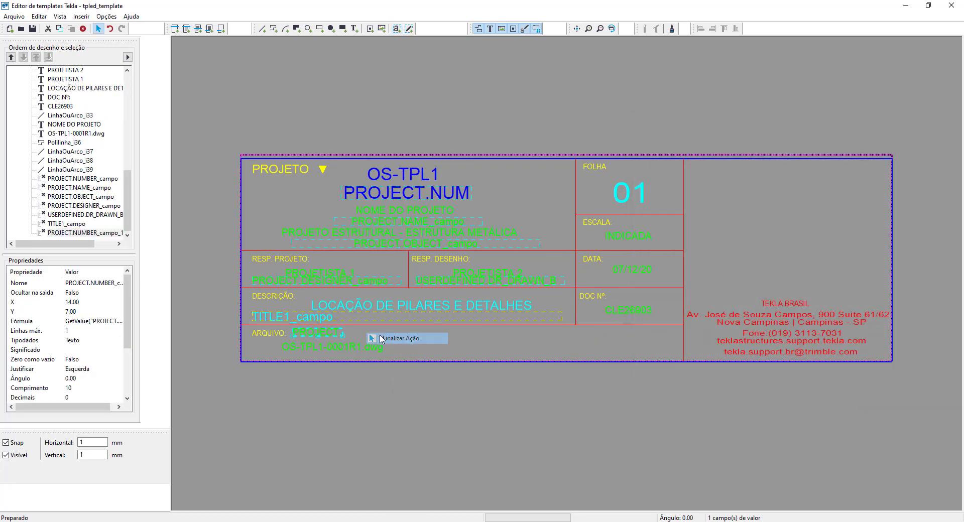
- Extend the ARQUIVO field's formula after the project number with +"-"+GetValue("TITLE"), using the drawing attribute TITLE (Título)
double_click(326, 336)
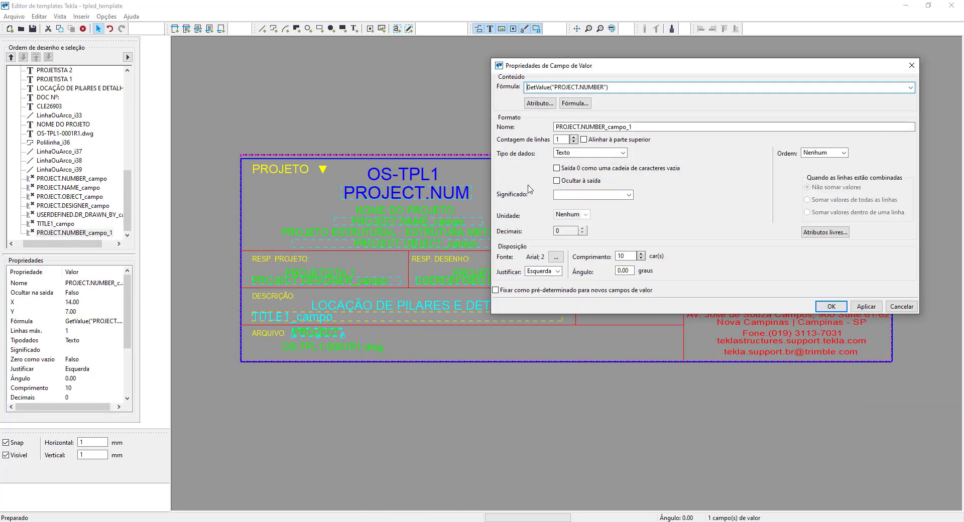
left_click(569, 107)
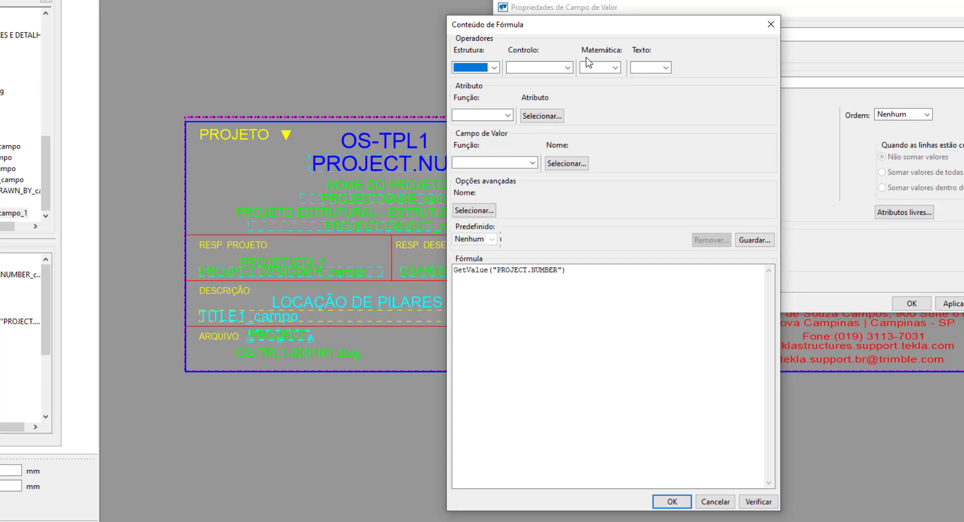
left_click(583, 273)
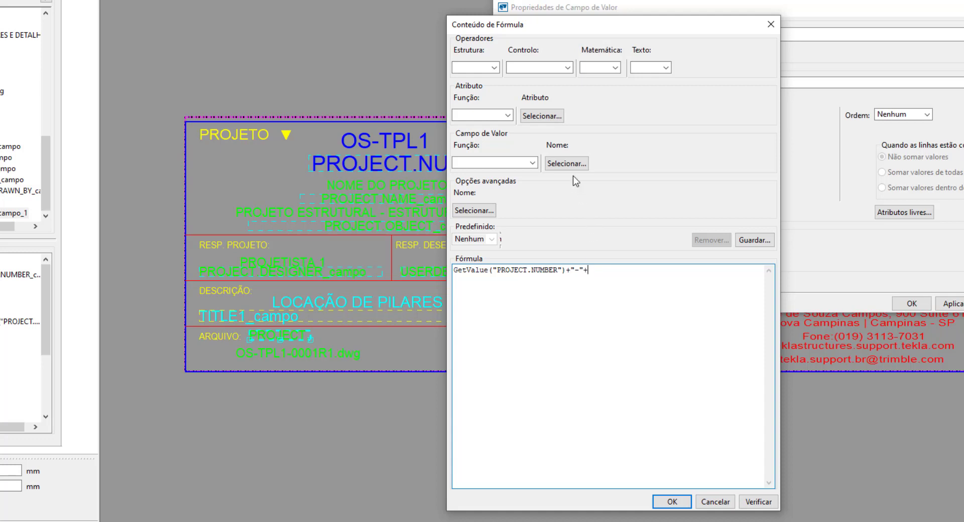
left_click(508, 115)
left_click(476, 139)
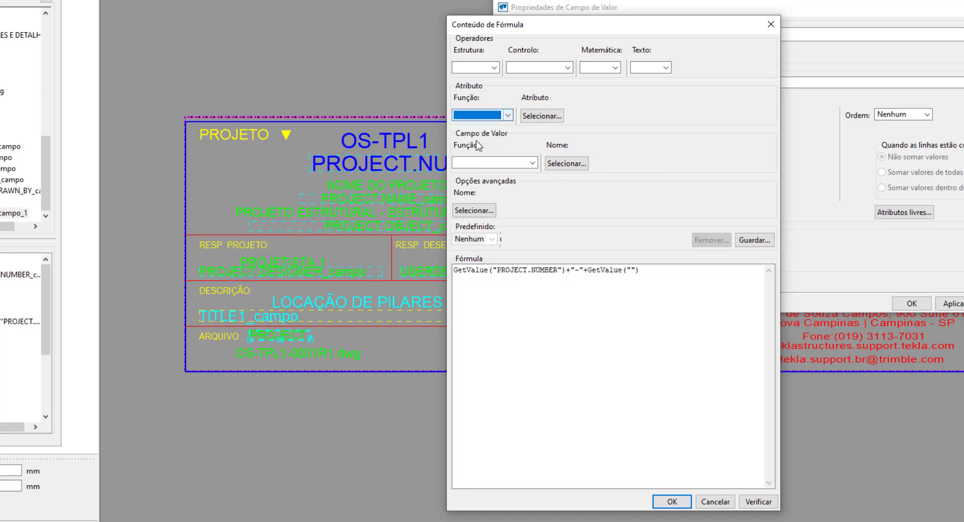
left_click(632, 270)
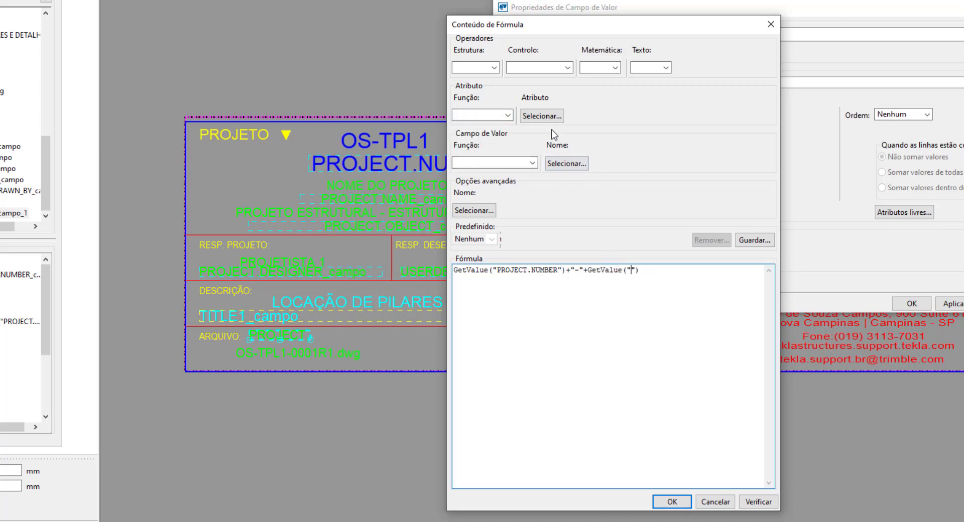
left_click(541, 116)
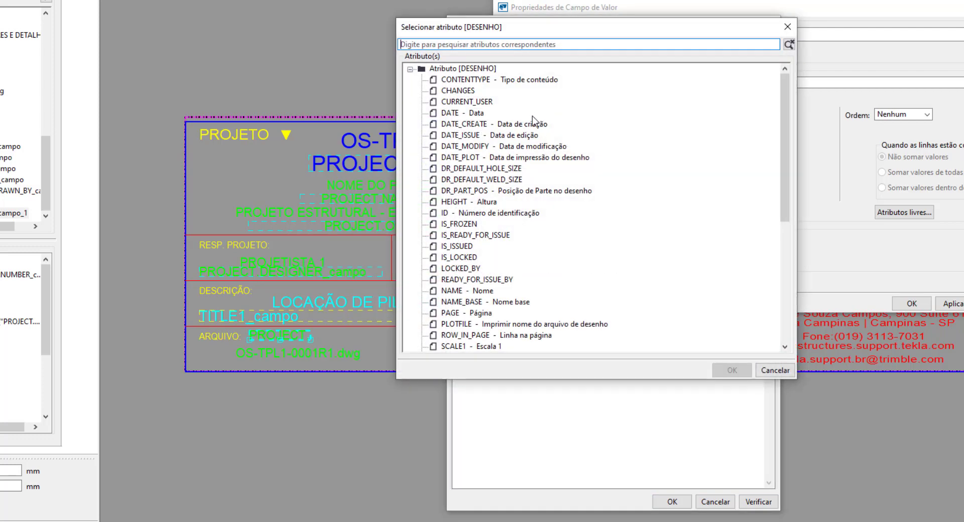
scroll(495, 176, "down", 3)
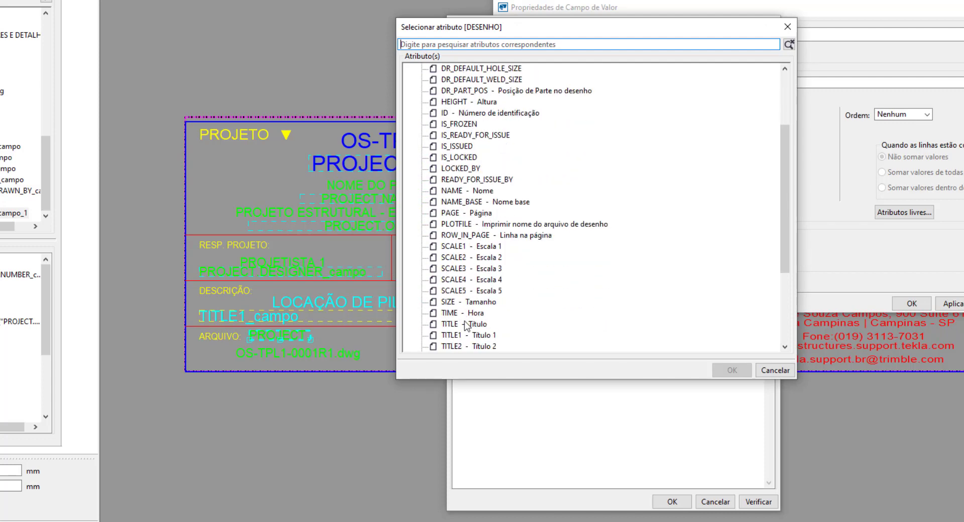
left_click(467, 325)
left_click(732, 370)
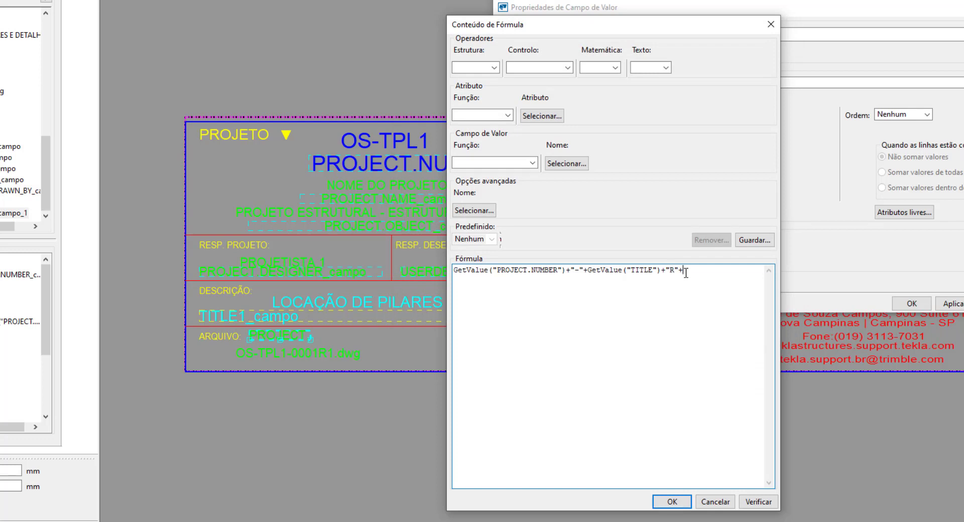
- Extend the ARQUIVO formula after "R"+ with GetValue("REVISION.MARK"), using the REVISION attribute MARK (Marca)
left_click(508, 115)
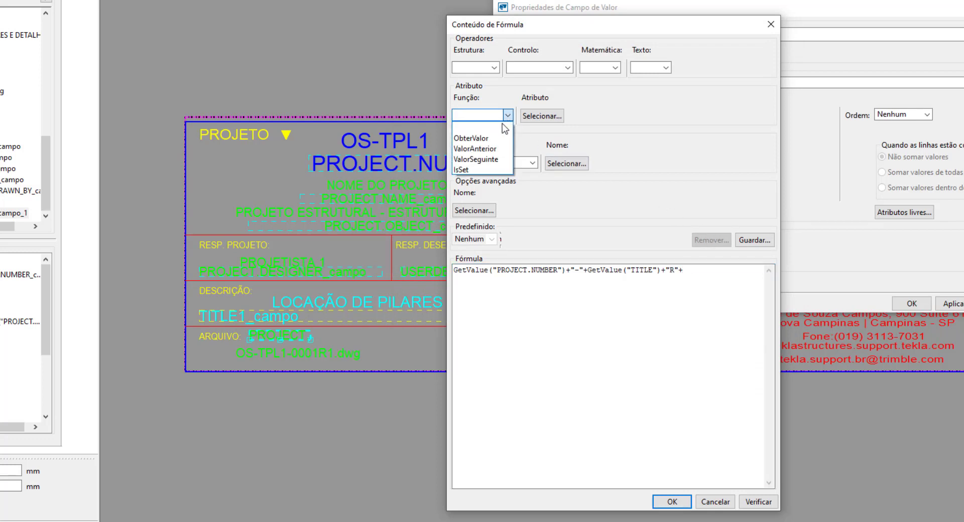
left_click(486, 139)
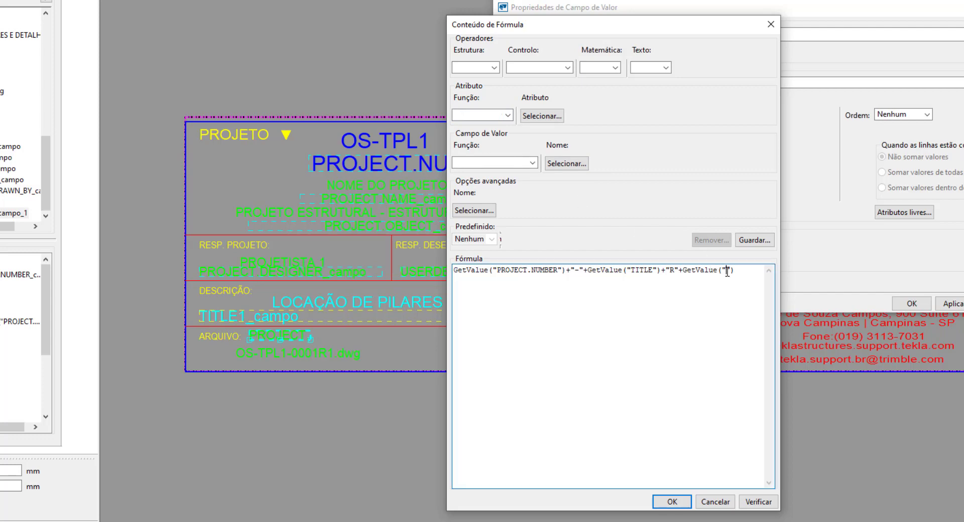
left_click(542, 116)
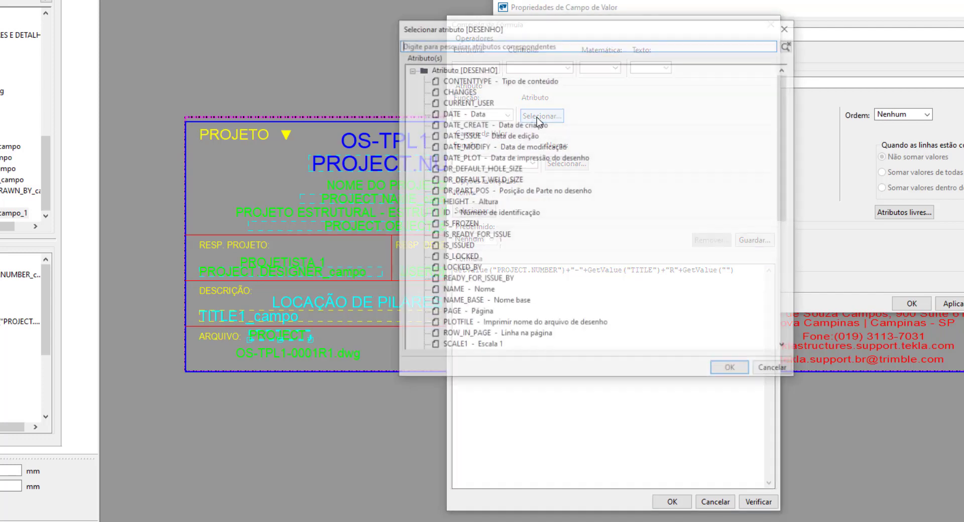
scroll(506, 166, "down", 6)
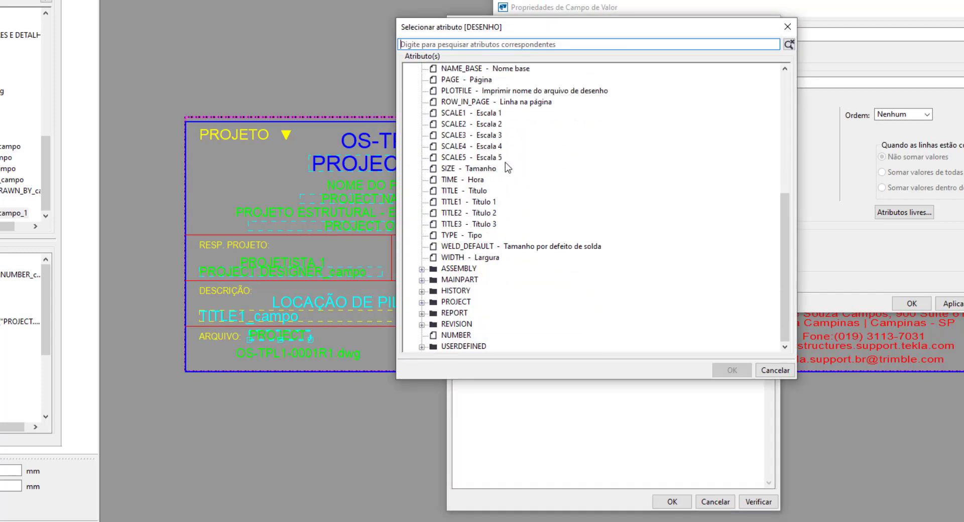
left_click(422, 324)
scroll(453, 319, "down", 5)
scroll(453, 319, "down", 2)
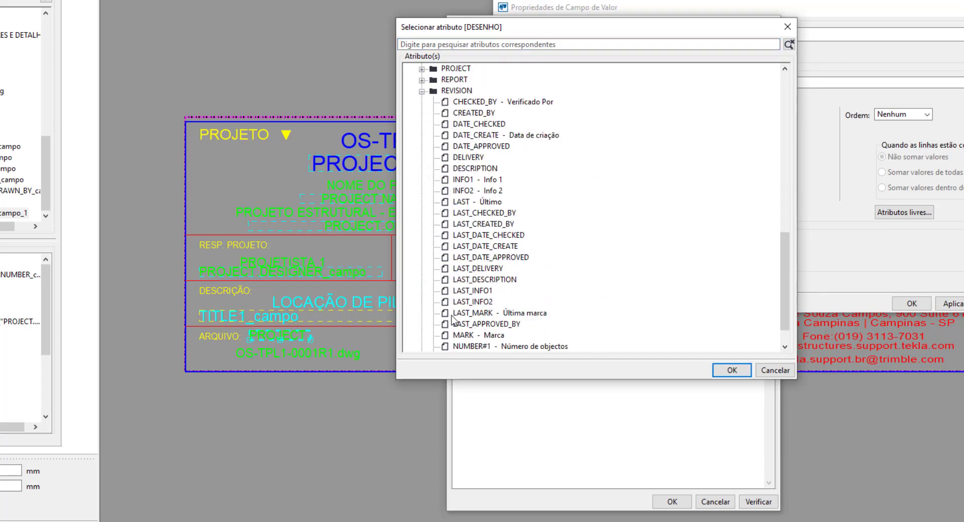
left_click(460, 335)
left_click(732, 371)
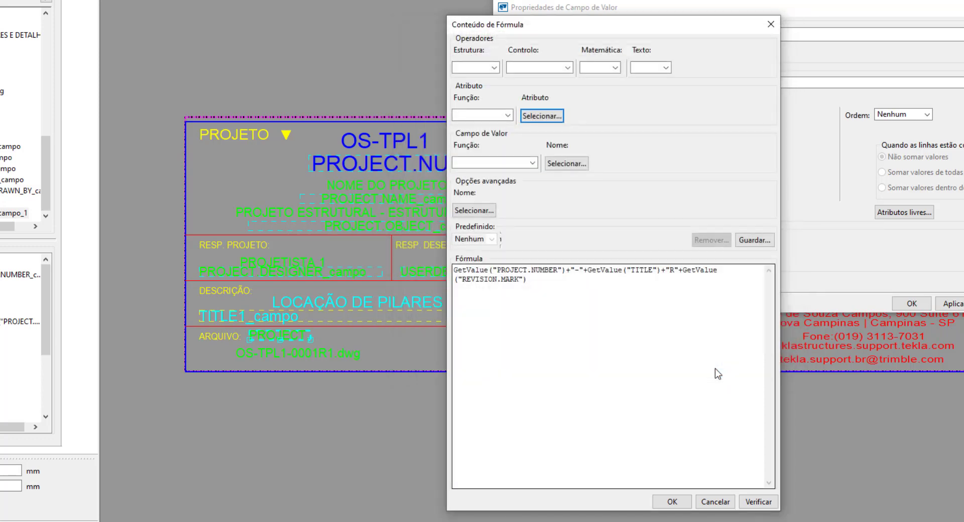
- Append +".dwg" to the end of the ARQUIVO formula, verify it, and accept the formula without further editing
left_click(542, 284)
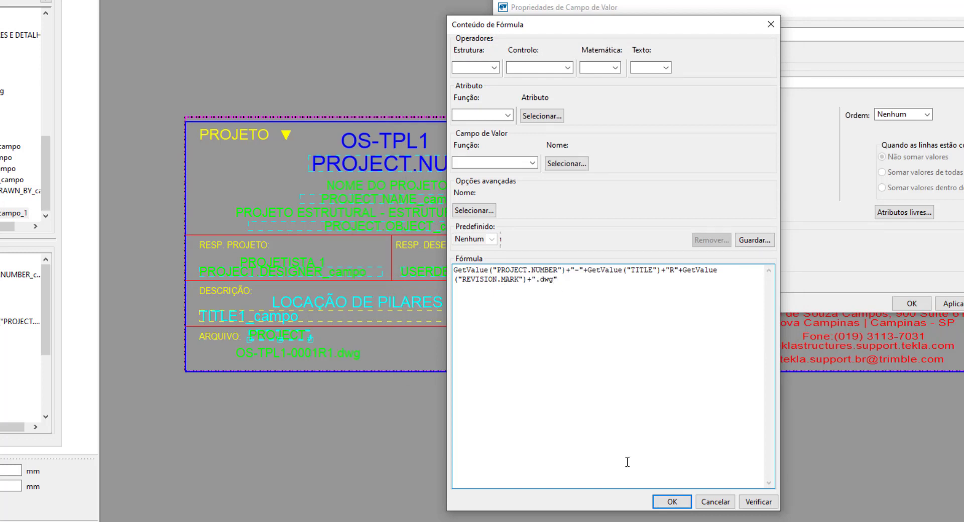
left_click(758, 501)
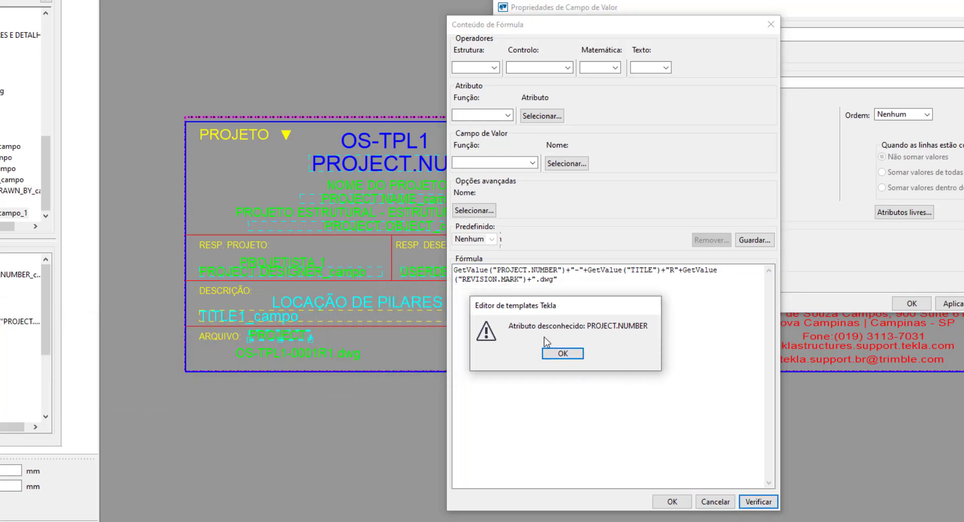
left_click(562, 354)
left_click(672, 502)
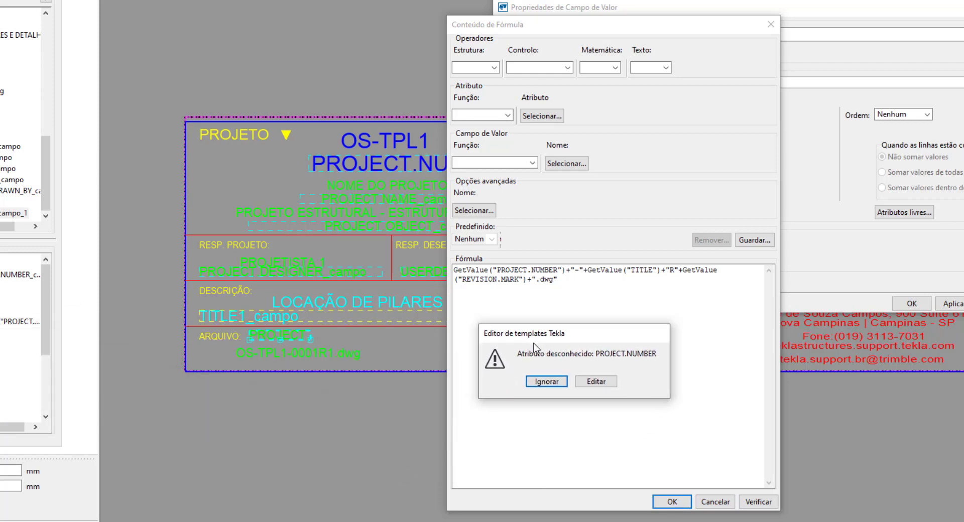
left_click(542, 382)
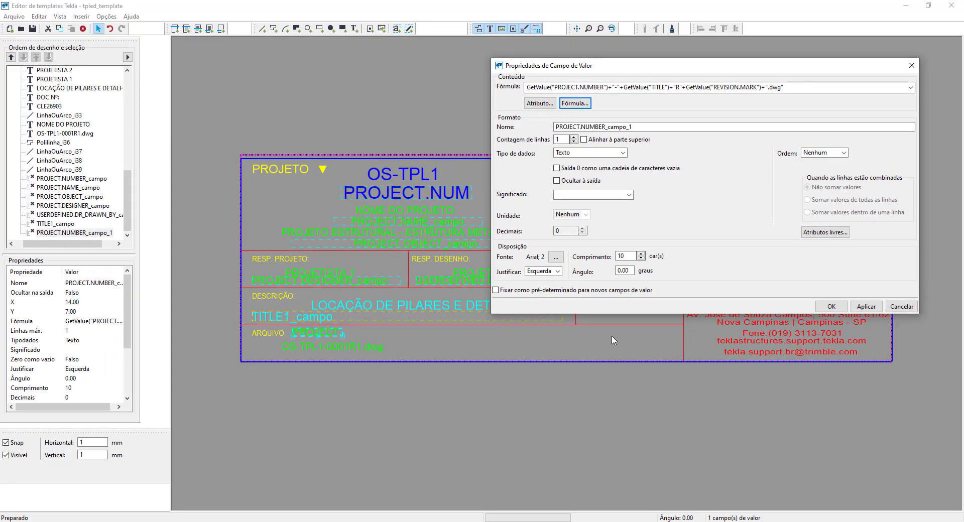
- Set the ARQUIVO field's length to 70 characters and apply its properties
left_click_drag(633, 255, 615, 257)
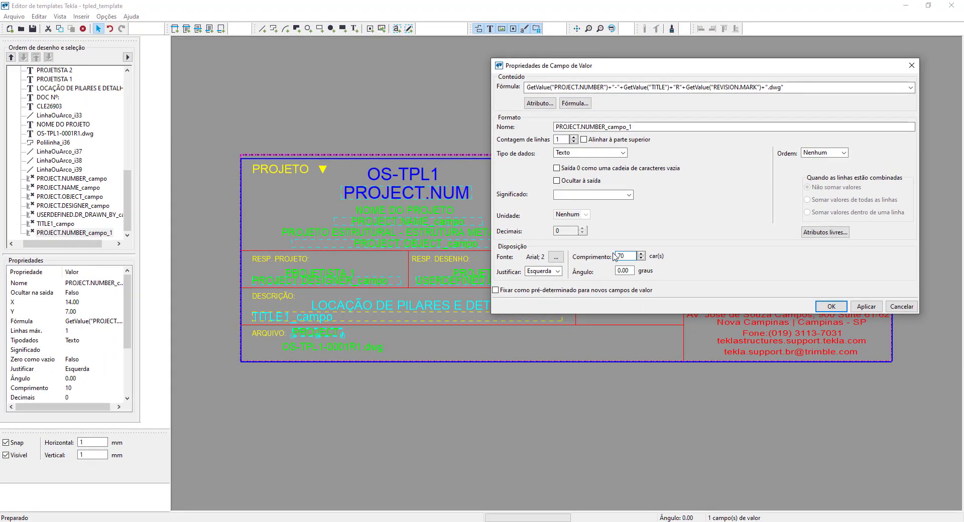
type("70")
left_click(866, 306)
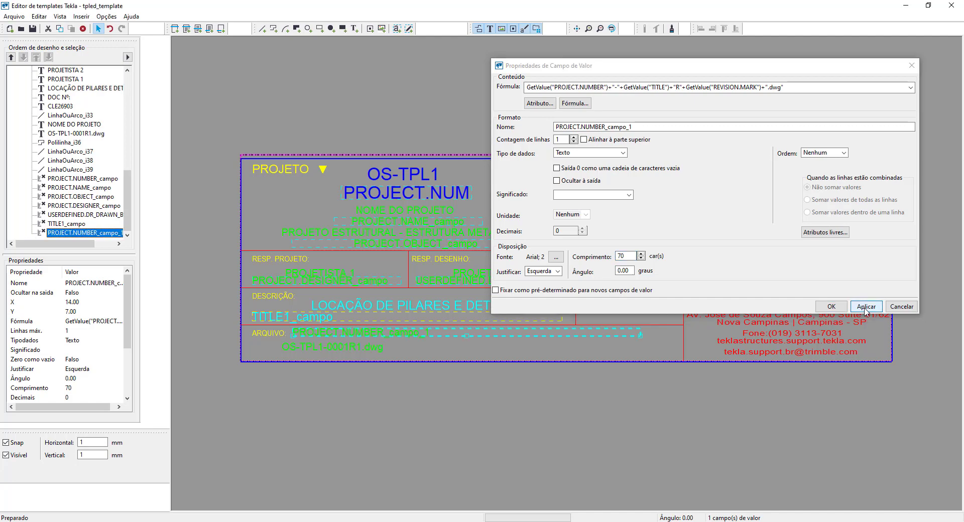
left_click(831, 307)
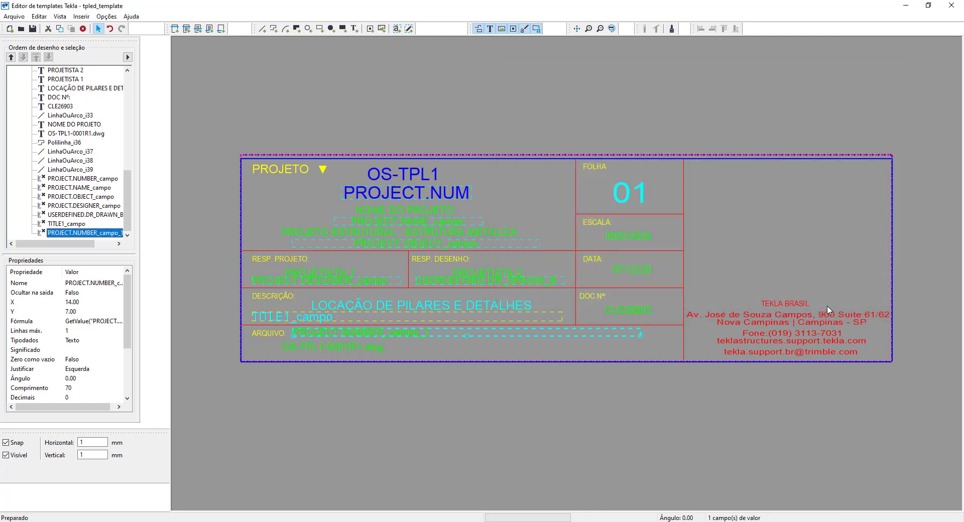
- Place a value field with the drawing attribute PAGE (Página) in the FOLHA cell, shift the 01 text left, and move the field to its right
left_click(397, 29)
left_click(613, 172)
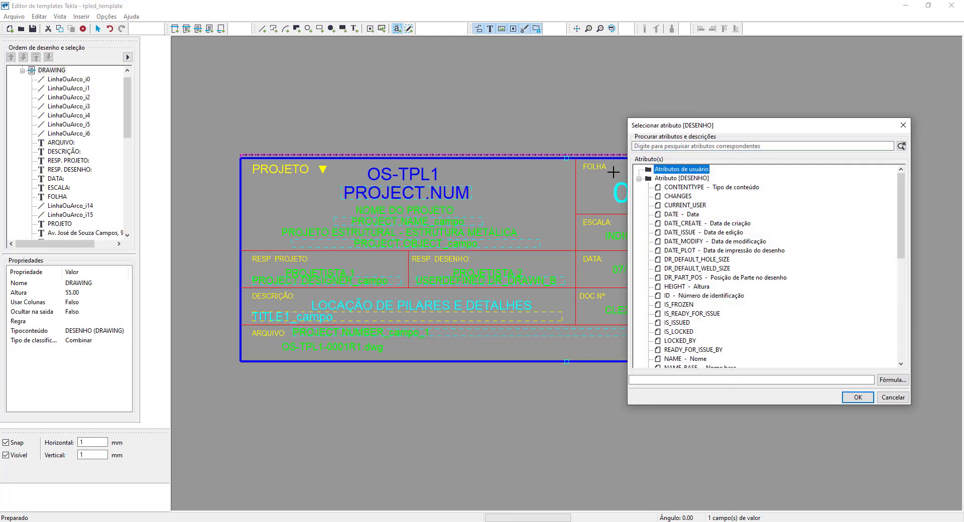
scroll(681, 230, "down", 5)
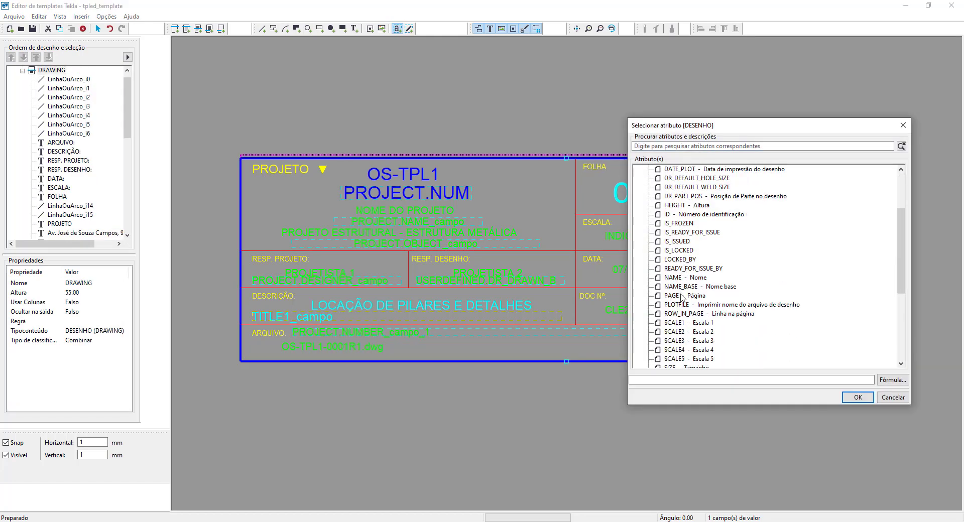
left_click(682, 296)
left_click(858, 398)
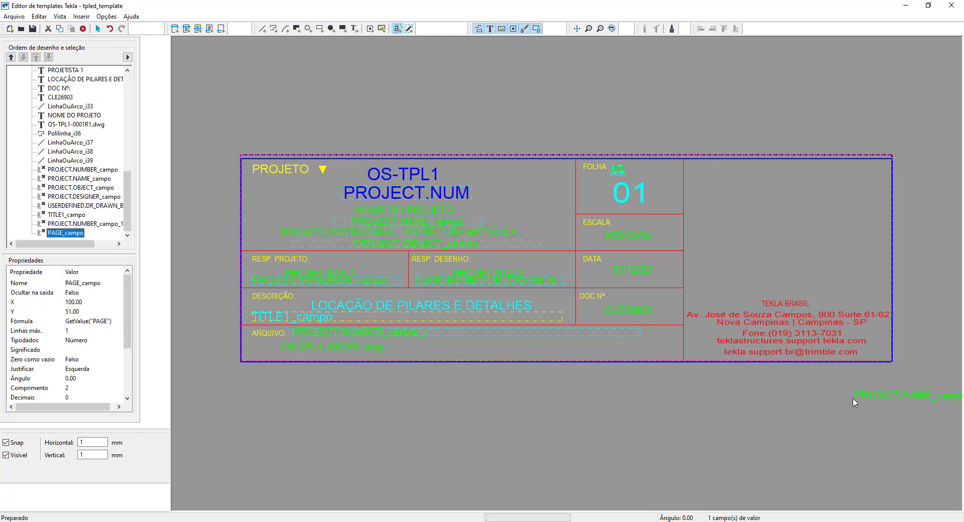
right_click(648, 178)
left_click(657, 181)
left_click(623, 175)
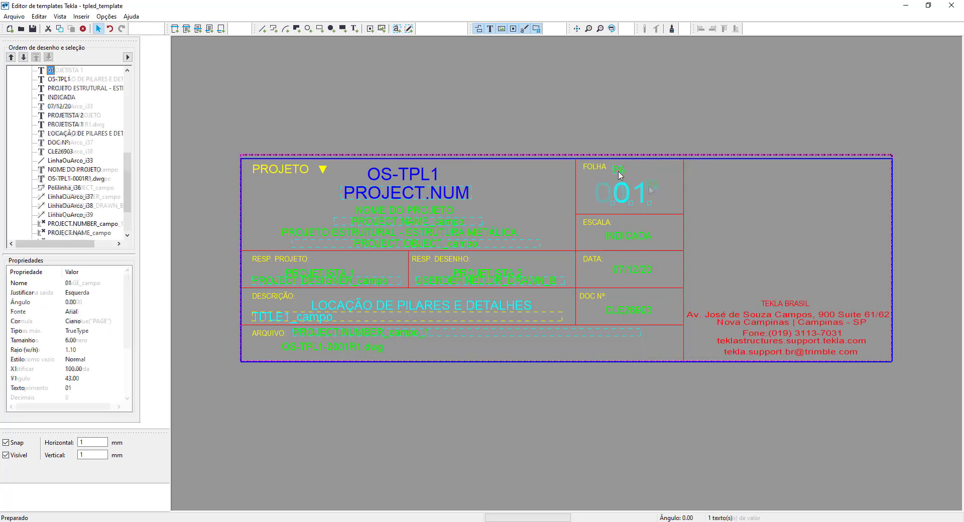
left_click_drag(619, 172, 651, 186)
- Format the PAGE field with a cyan (Ciano) 6 mm Arial font and shift it slightly left to X 106
double_click(648, 186)
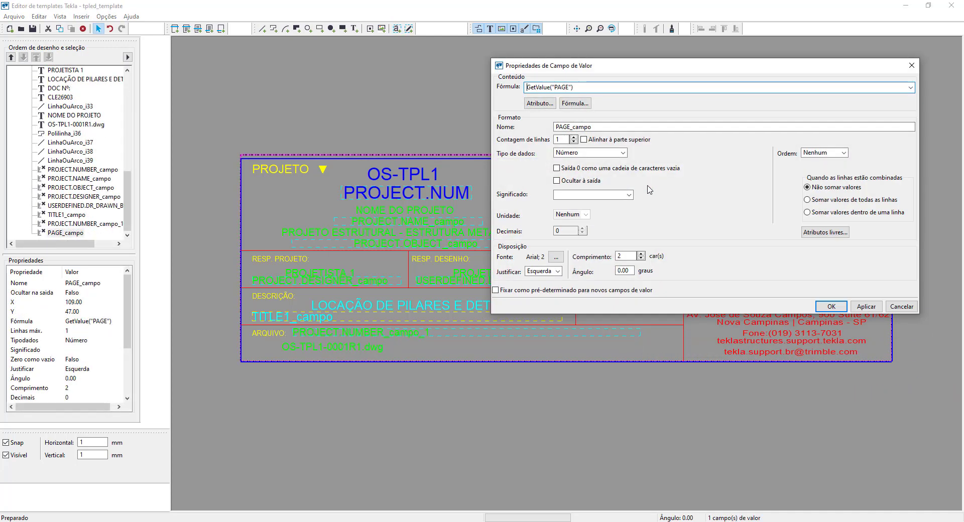
left_click(556, 257)
left_click(587, 330)
left_click(607, 172)
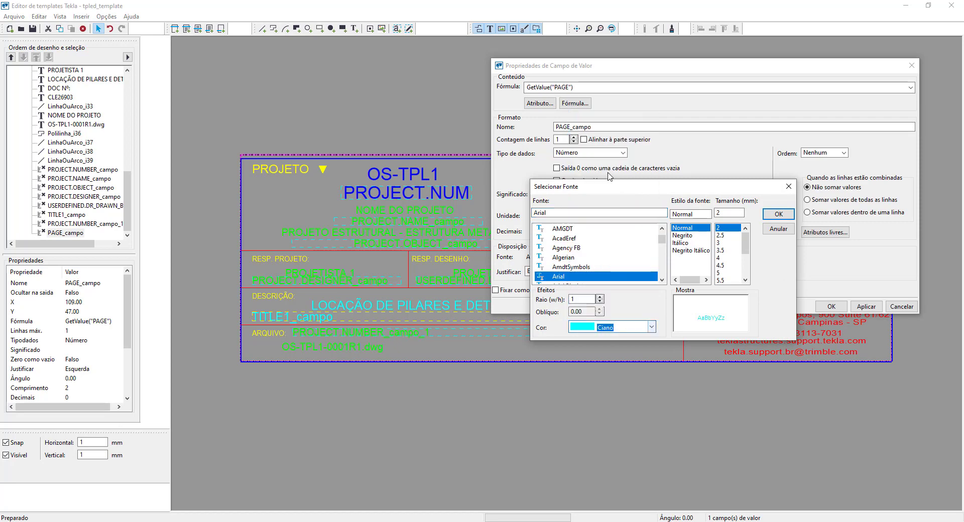
left_click_drag(747, 249, 746, 257)
left_click(723, 264)
left_click(778, 215)
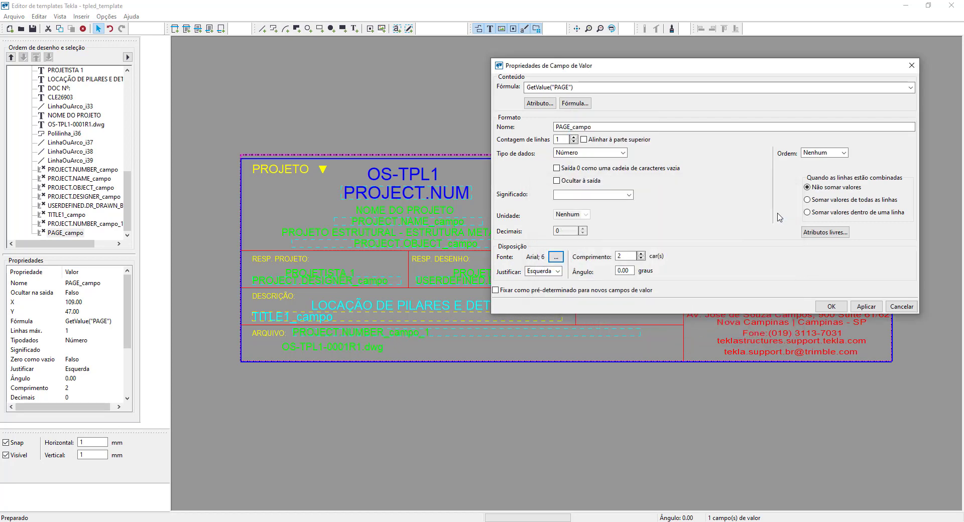
left_click(829, 307)
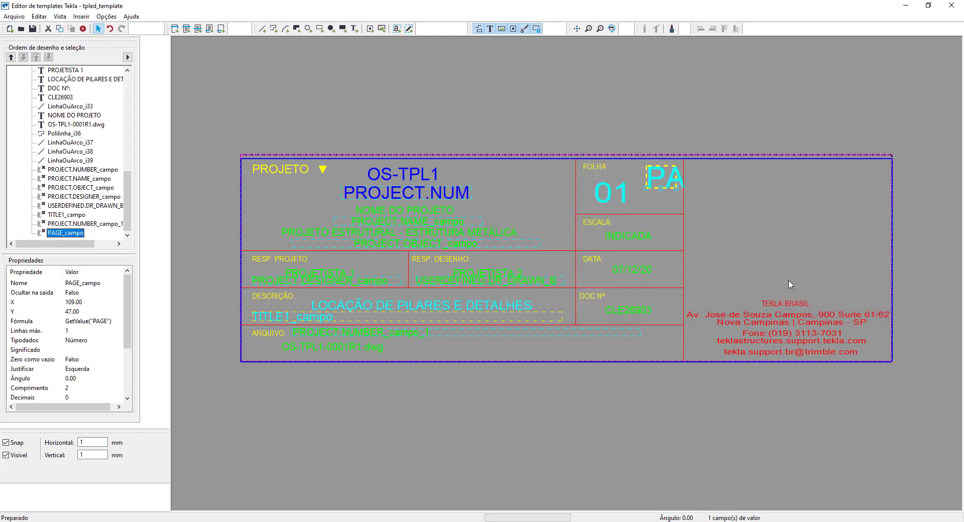
left_click_drag(659, 184, 647, 180)
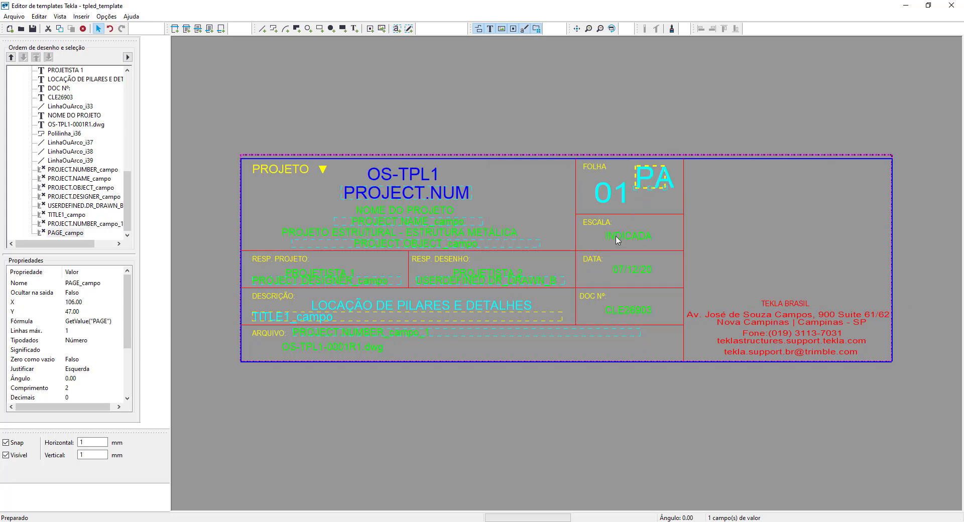
- Place a value field below the INDICADA text in the ESCALA cell and assign it the drawing attribute SCALE1 (Escala 1)
left_click(397, 28)
left_click(590, 247)
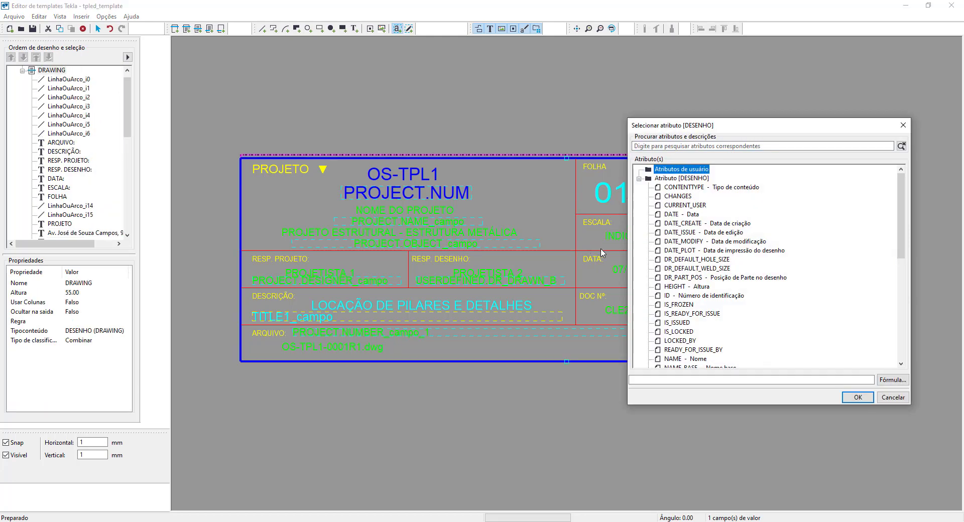
scroll(678, 198, "down", 4)
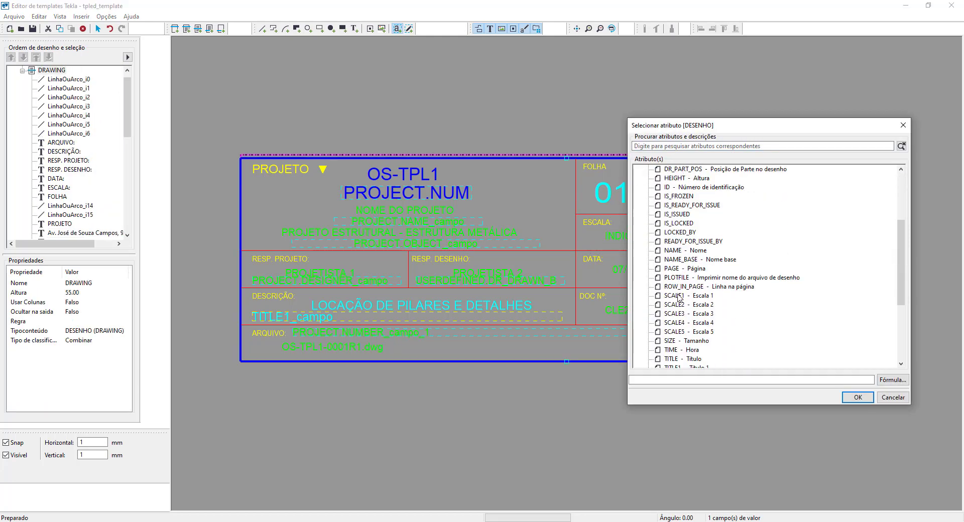
left_click(680, 296)
left_click(858, 398)
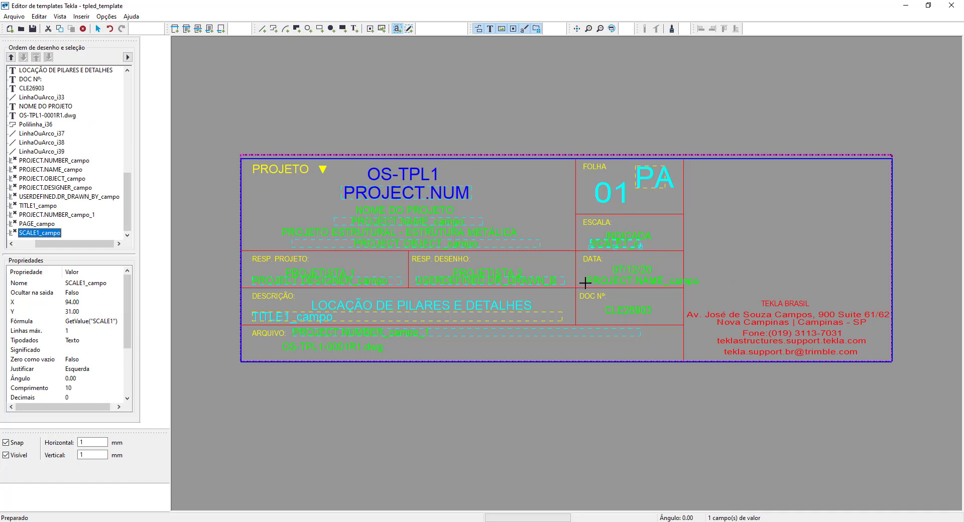
- Place a value field below the date in the DATA cell and assign it the drawing attribute DATE_CREATE (Data de criação)
left_click(585, 283)
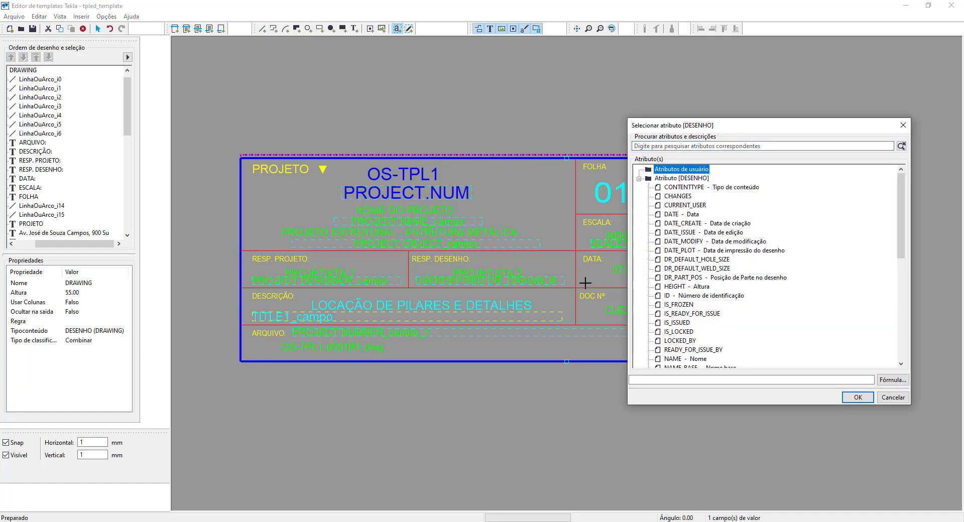
left_click(681, 224)
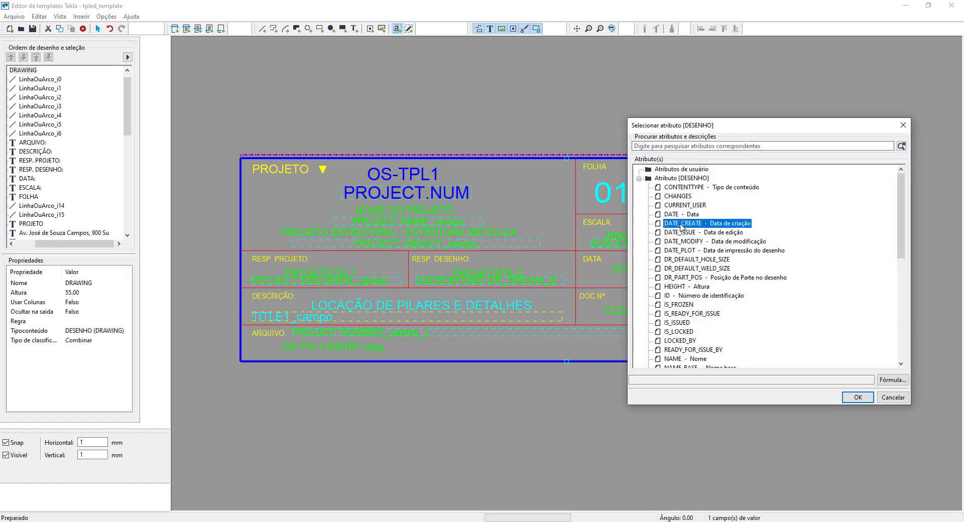
left_click(858, 397)
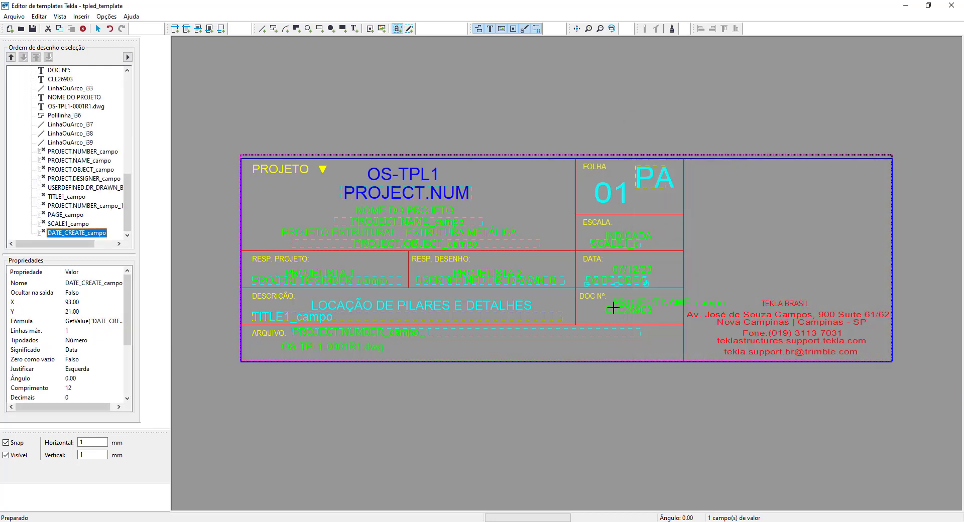
- Place a value field beside the DOC Nº label, assign it the drawing attribute TITLE (Título), and end field placement
left_click(617, 299)
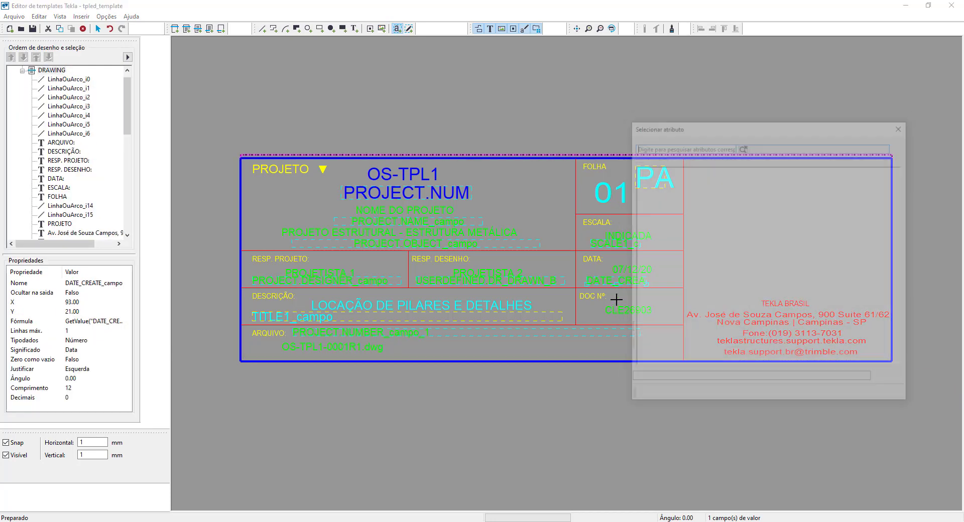
scroll(666, 299, "down", 5)
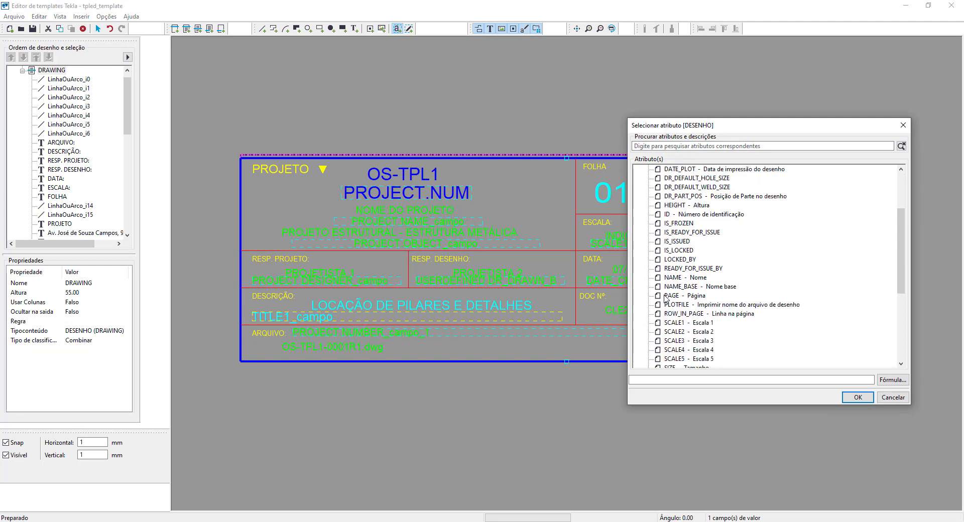
scroll(666, 299, "down", 2)
left_click(674, 333)
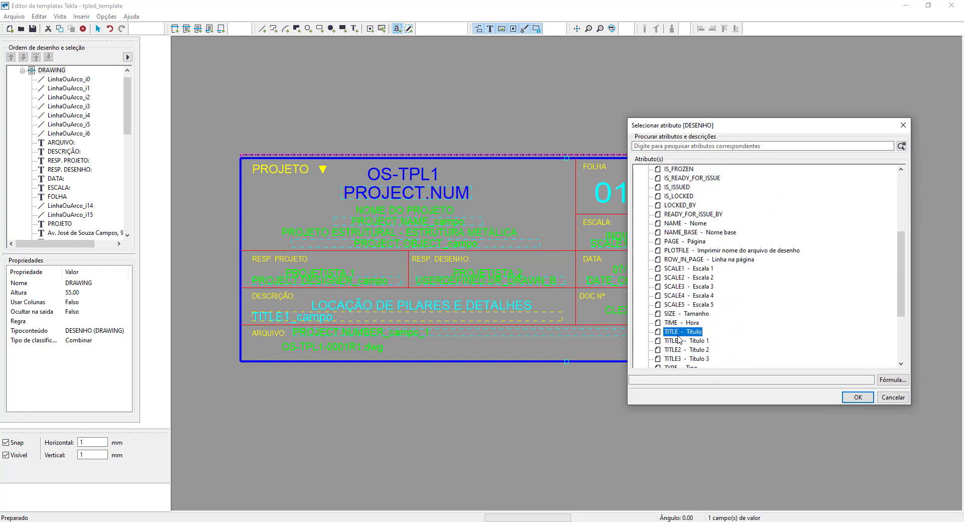
left_click(862, 398)
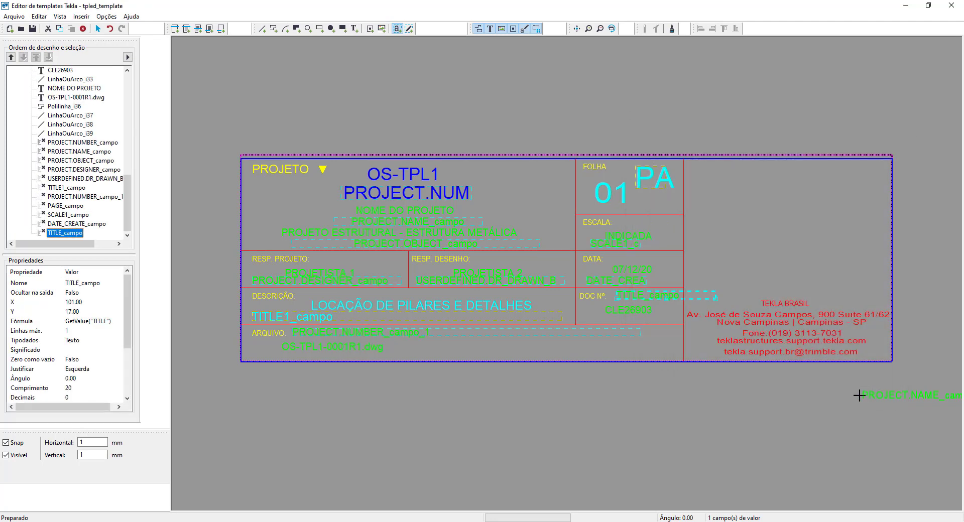
right_click(715, 270)
left_click(722, 276)
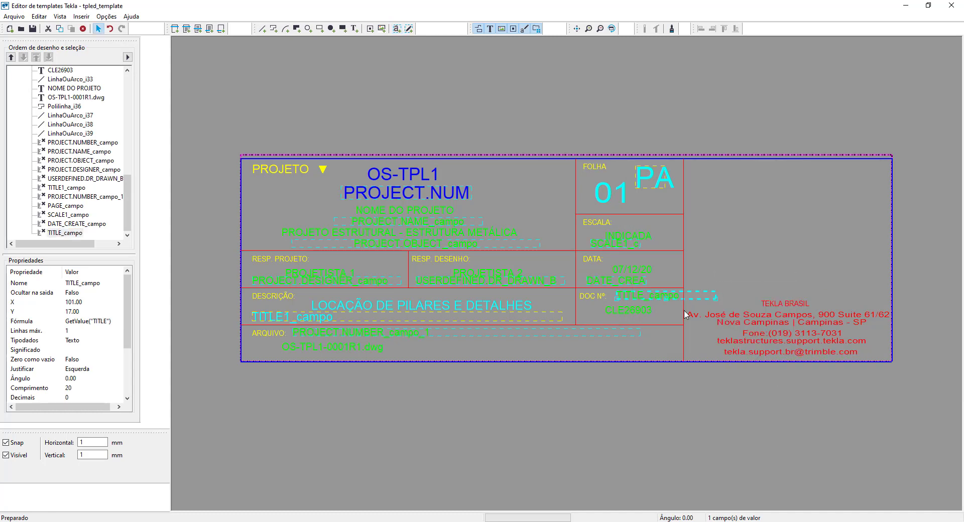
- Set the TITLE, DATE_CREATE and SCALE1 fields to centred (Centro) justification and 10 characters long, and arrange them below their sample texts
left_click(654, 298)
left_click(623, 282, "shift")
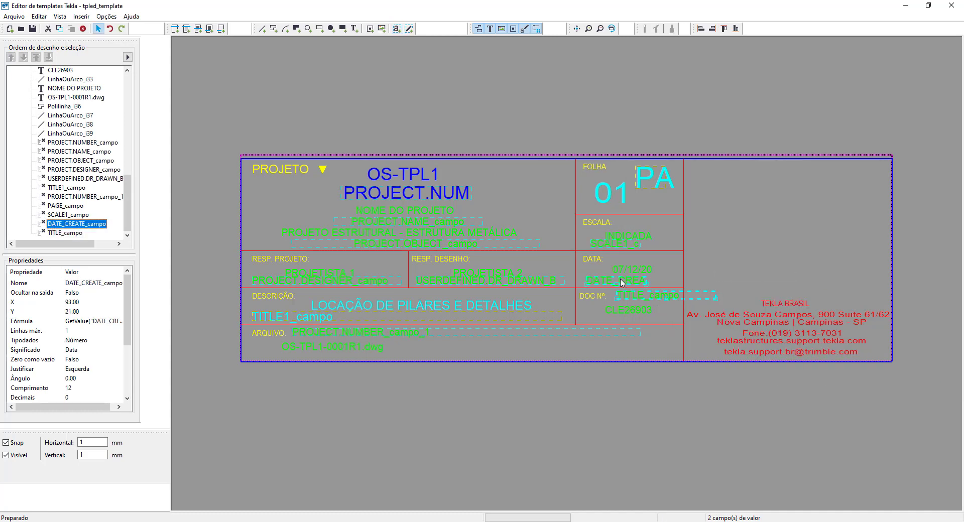
left_click(625, 245, "shift")
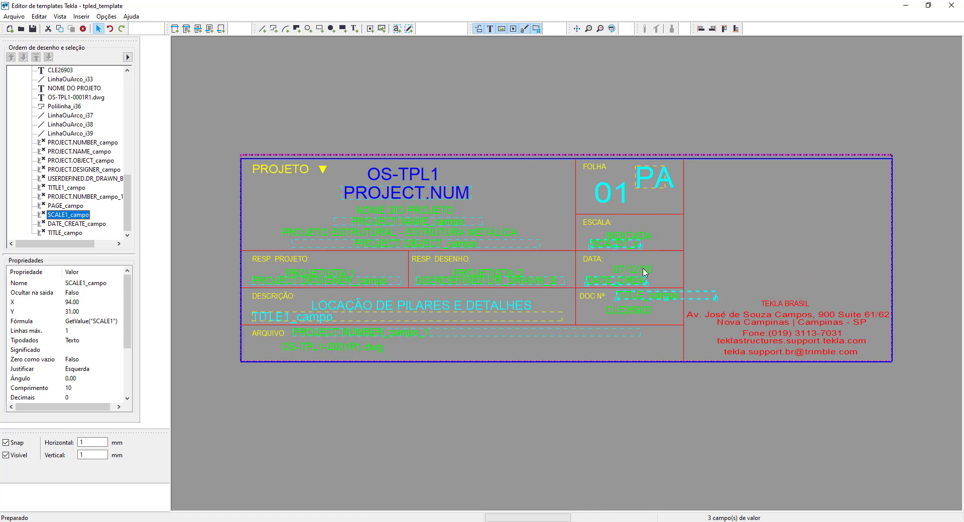
key("alt+Return")
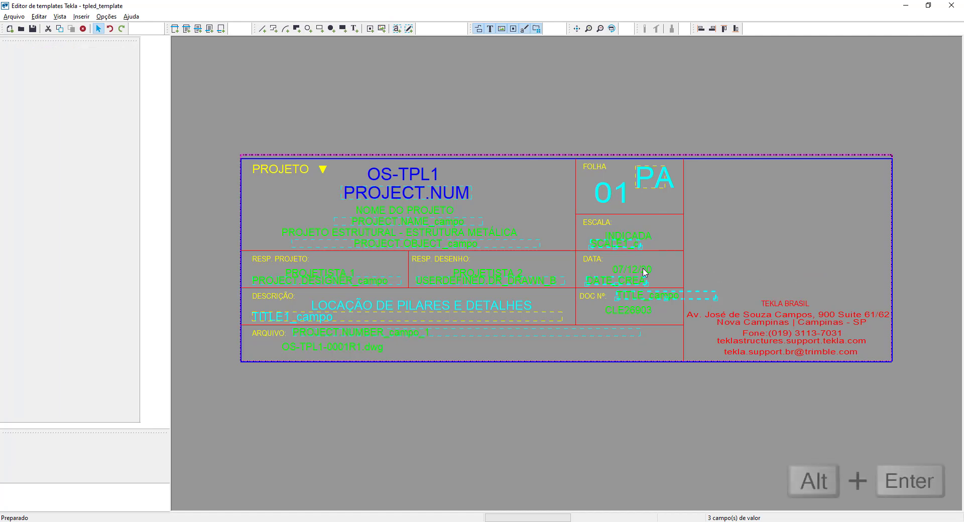
left_click(558, 271)
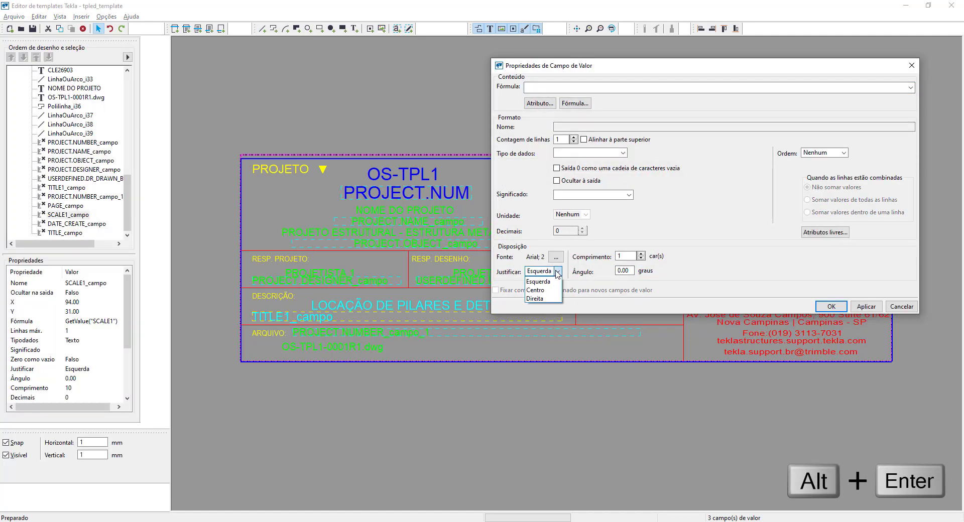
left_click(540, 290)
left_click(617, 257)
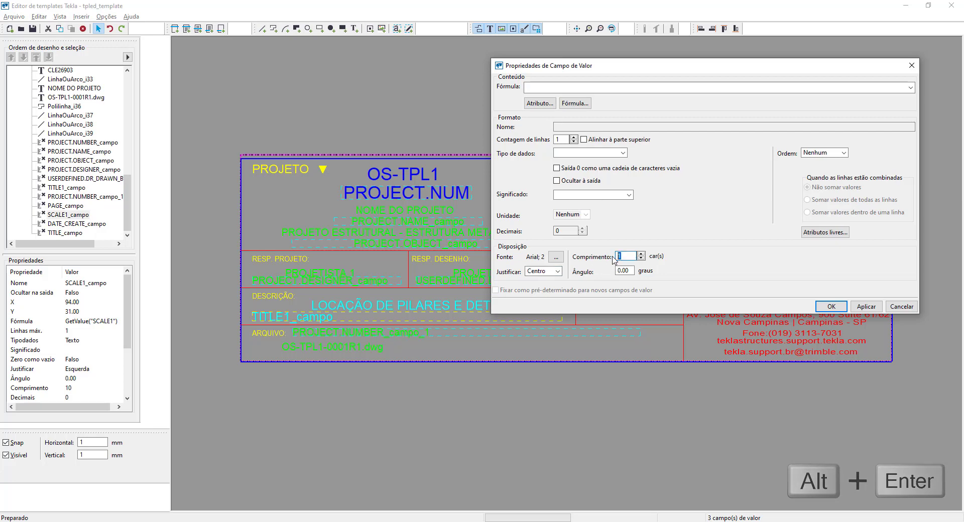
type("0")
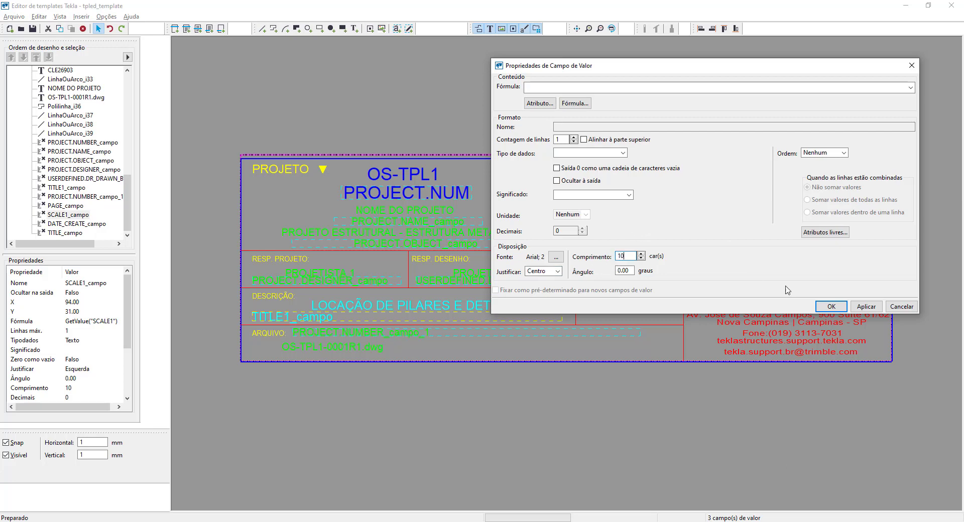
left_click(866, 306)
left_click(833, 307)
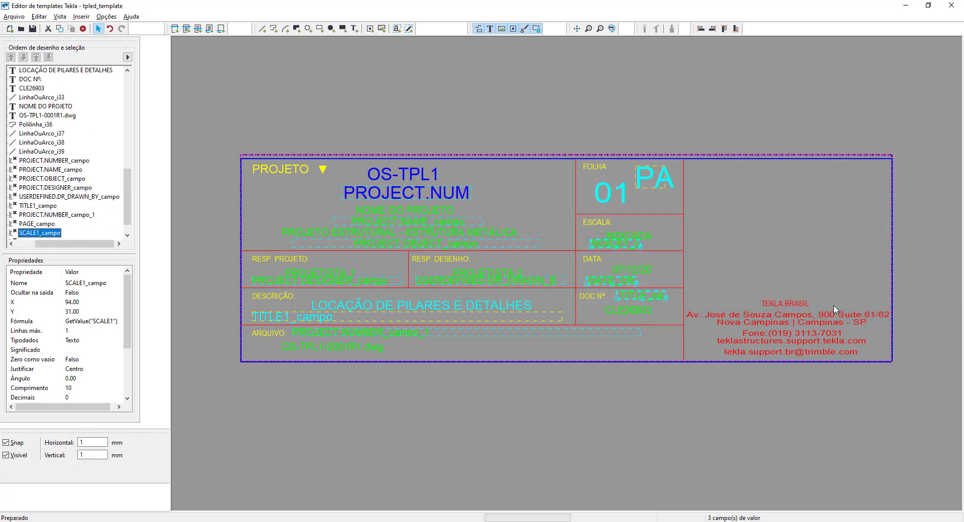
left_click(637, 309)
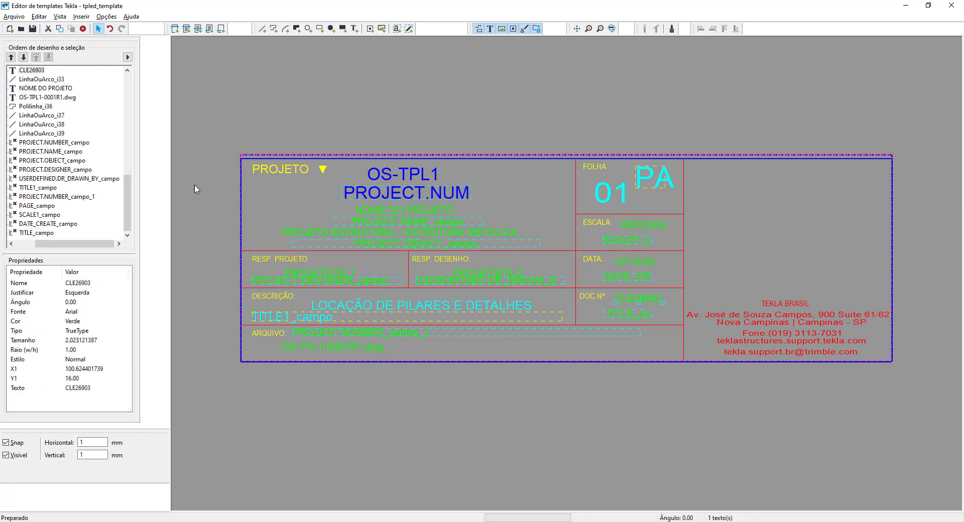
- Save the template as Carimbo_Projeto, a graphical template (.tpl), in the template folder
left_click(32, 28)
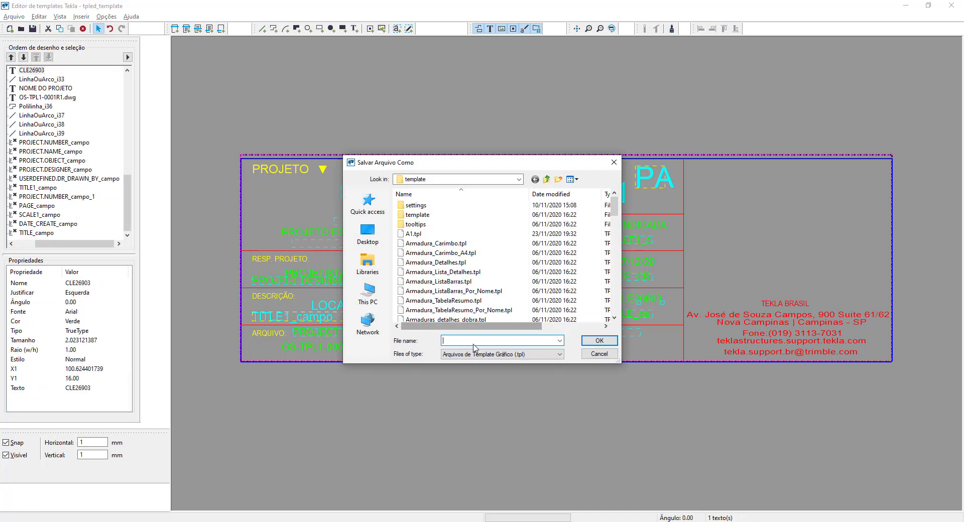
type("Carimbo")
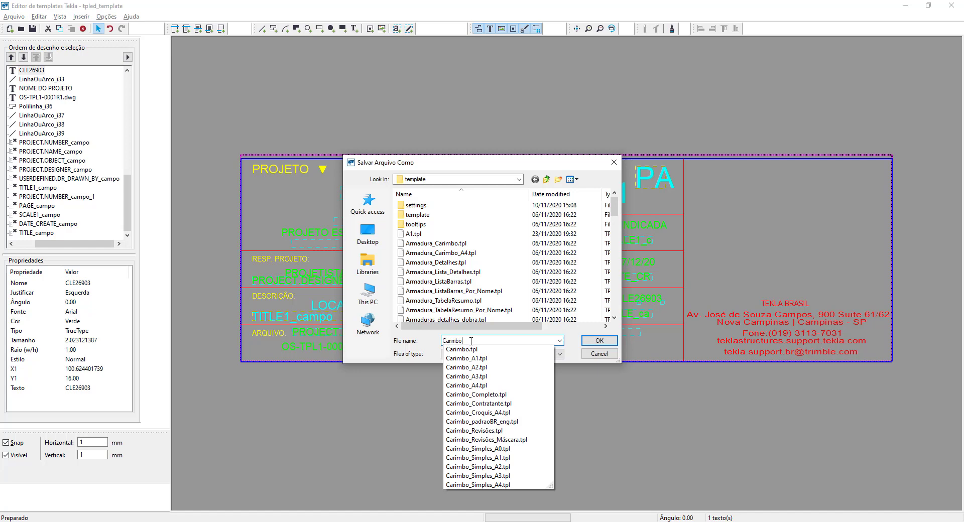
type("_Projeto")
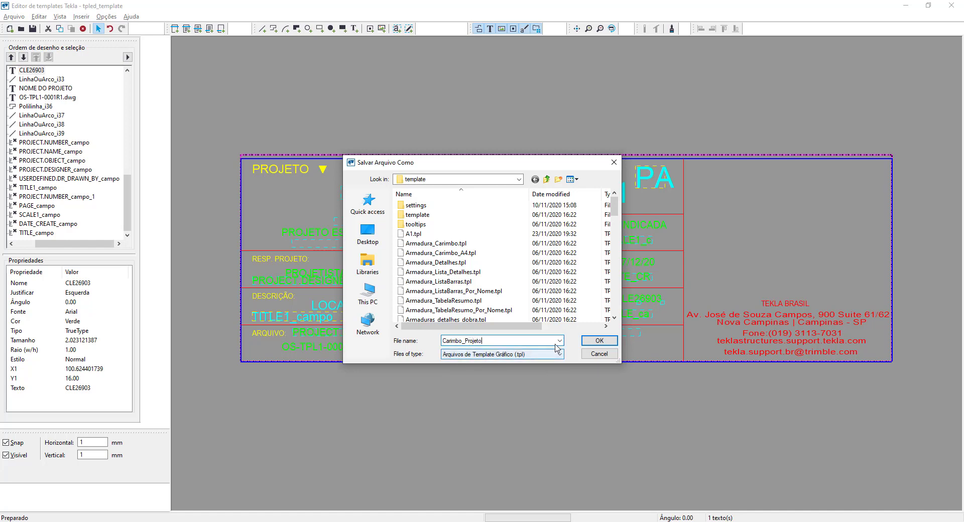
left_click(598, 341)
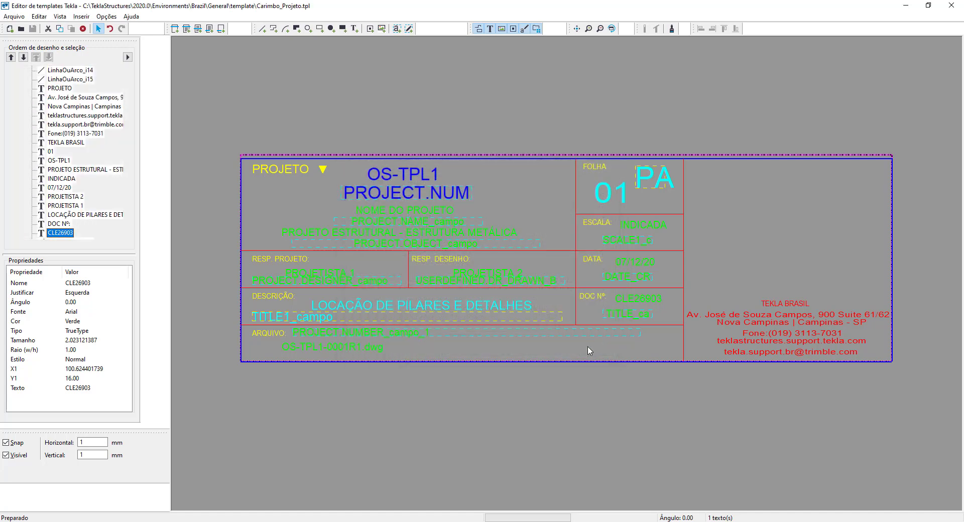